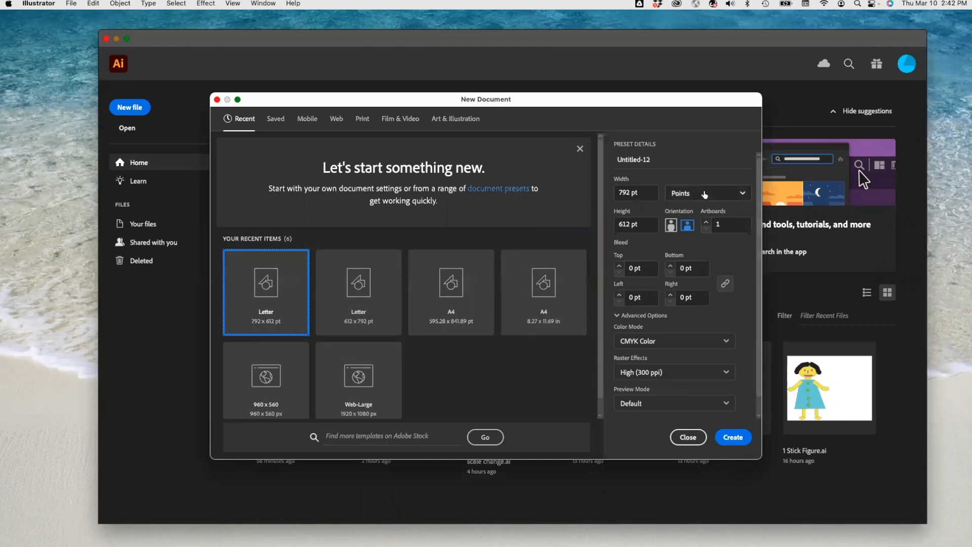
Create a landscape Letter document of 792 x 612 pt and draw a rectangle about 756 x 574 pt just inside the artboard edges.
left_click(734, 436)
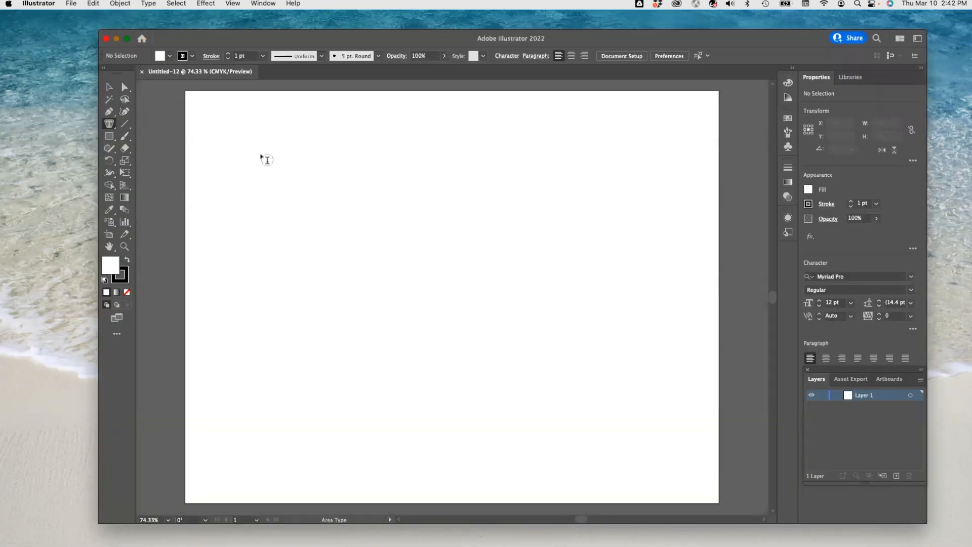
left_click(110, 137)
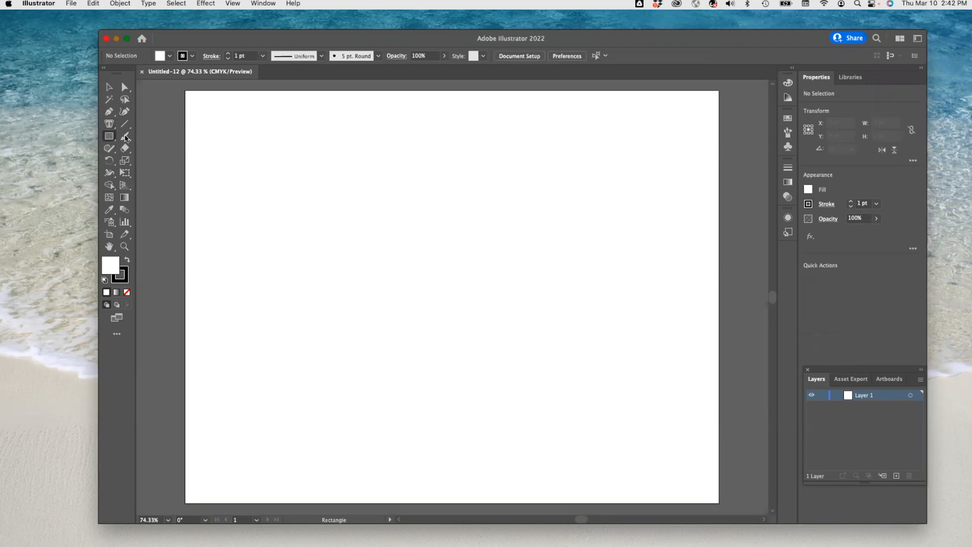
left_click_drag(200, 107, 711, 494)
key("v")
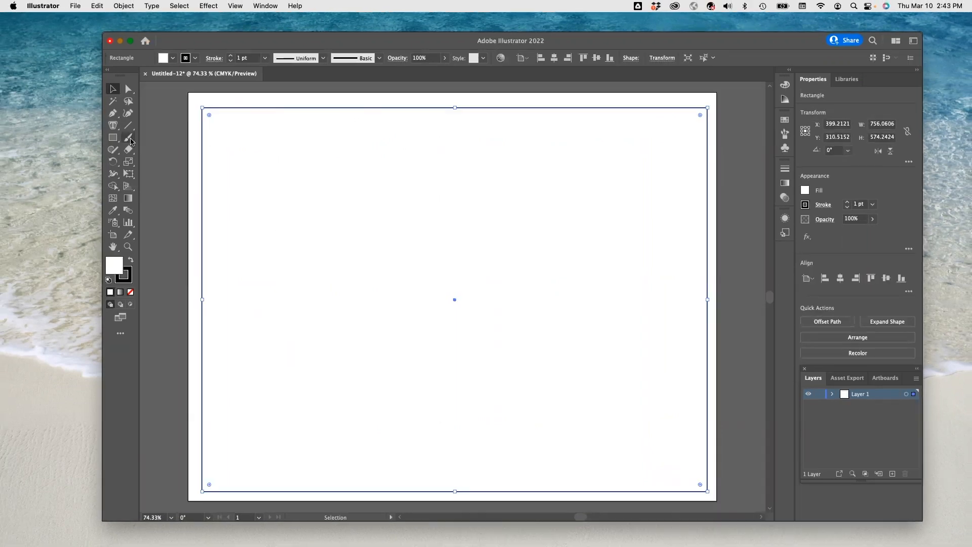
Choose the Paintbrush tool and display the Brushes panel beneath Properties in place of the Layers panel.
left_click(130, 139)
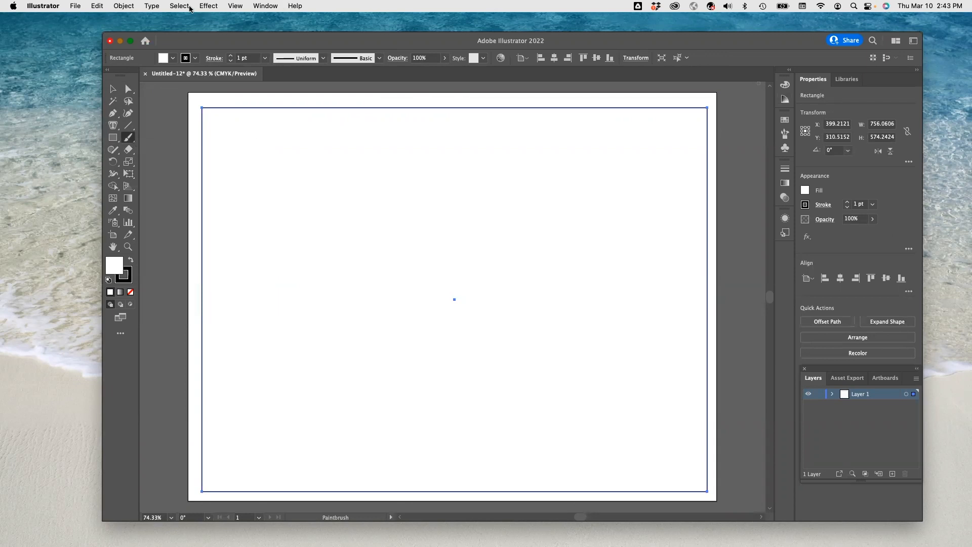
left_click(259, 6)
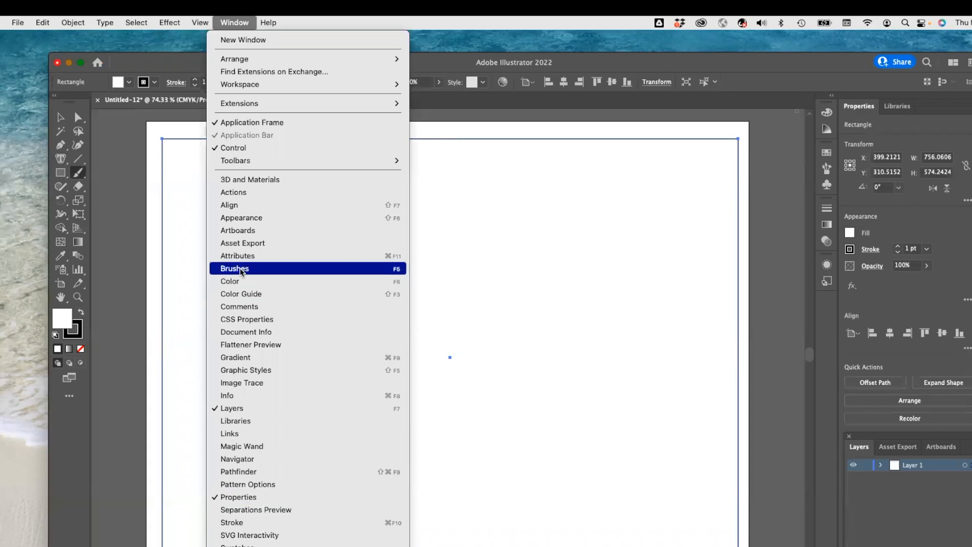
left_click(240, 271)
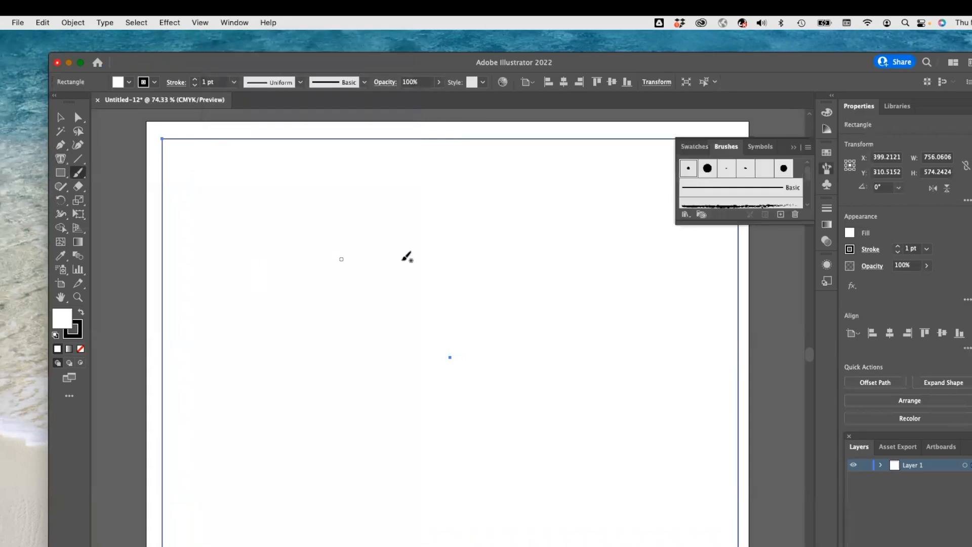
mouse_move(783, 146)
left_mouse_down()
mouse_move(830, 327)
mouse_move(944, 511)
mouse_move(953, 495)
left_mouse_up()
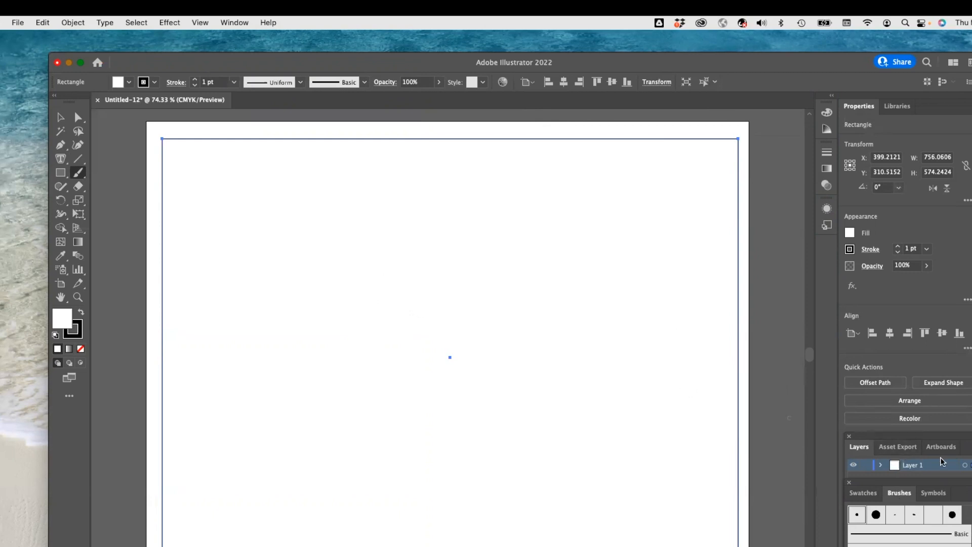
left_click(848, 436)
left_click_drag(905, 484, 899, 435)
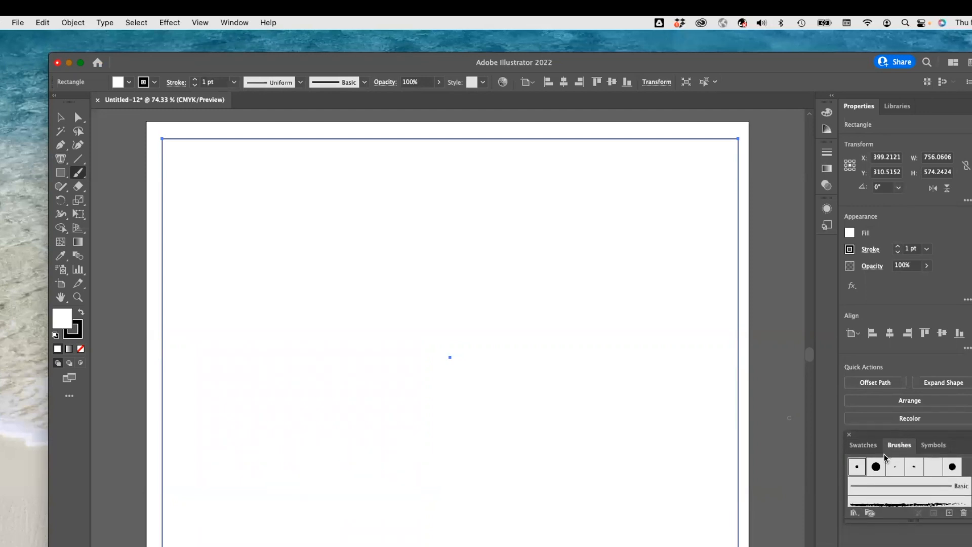
Paint two slanted black strokes inside the rectangle with the 5 pt. Round brush.
scroll(911, 492, "down", 2)
left_click_drag(495, 294, 524, 453)
scroll(877, 474, "up", 2)
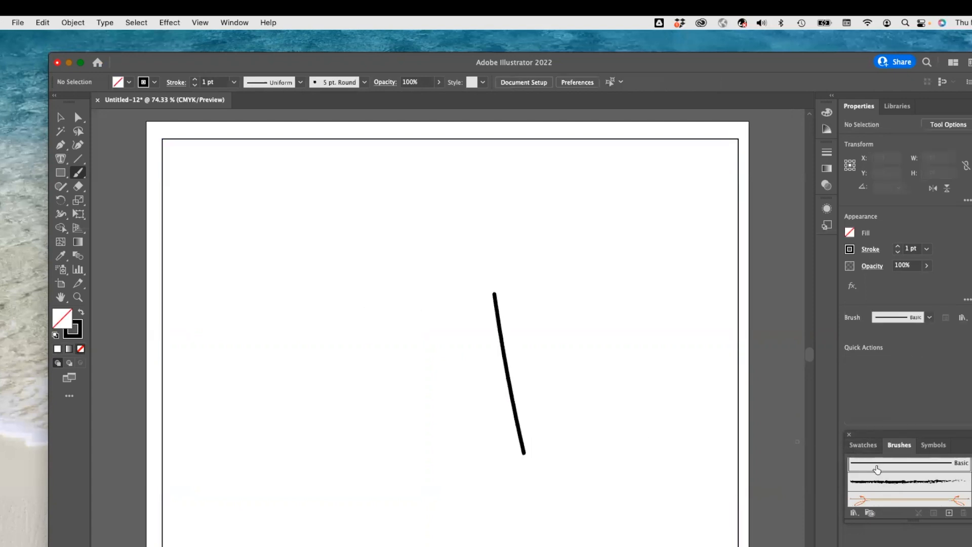
left_click_drag(643, 384, 687, 530)
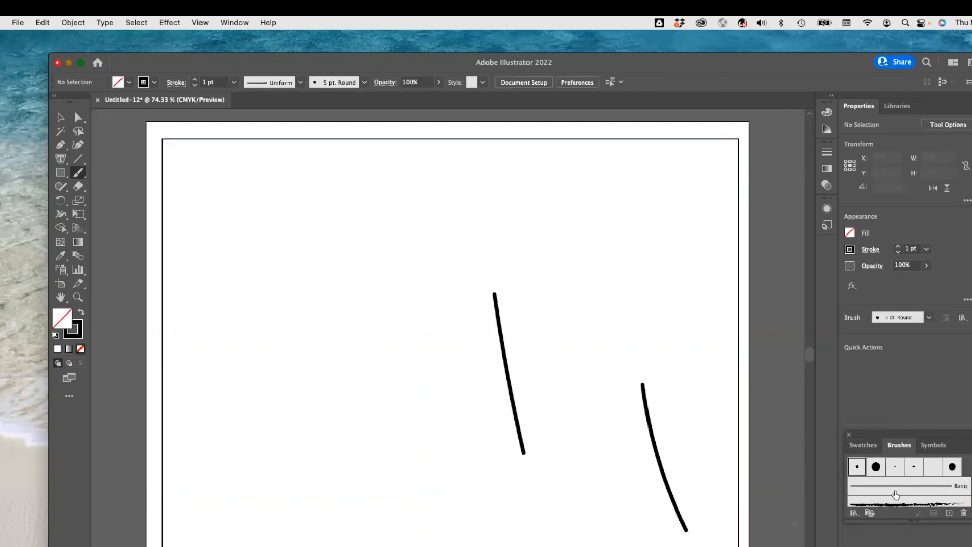
Paint one curved stroke with the 6.00 bristle brush and two horizontal strokes with the denim seam pattern brush.
scroll(894, 495, "down", 3)
left_click(912, 481)
left_click_drag(579, 366, 714, 355)
left_click(893, 492)
scroll(883, 489, "up", 2)
scroll(880, 493, "down", 2)
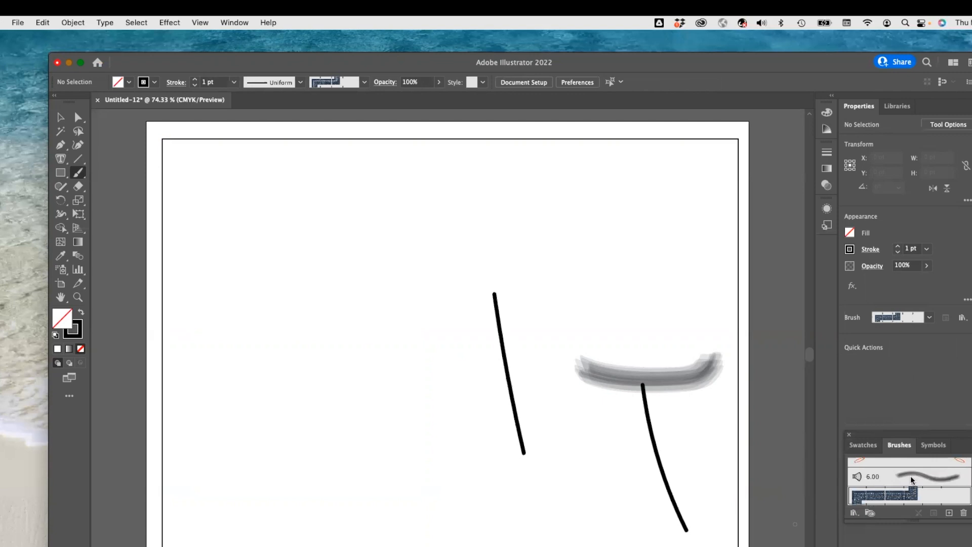
left_click_drag(535, 262, 643, 264)
left_click_drag(542, 292, 705, 295)
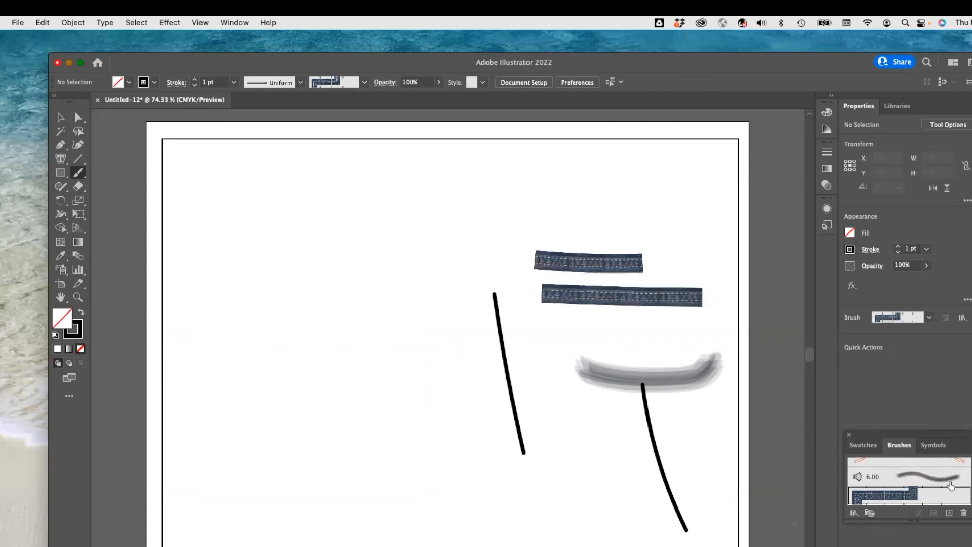
Paint a long horizontal and a short vertical stroke with the small flat calligraphic brush, and pick the 5 pt. Flat brush.
scroll(950, 483, "up", 3)
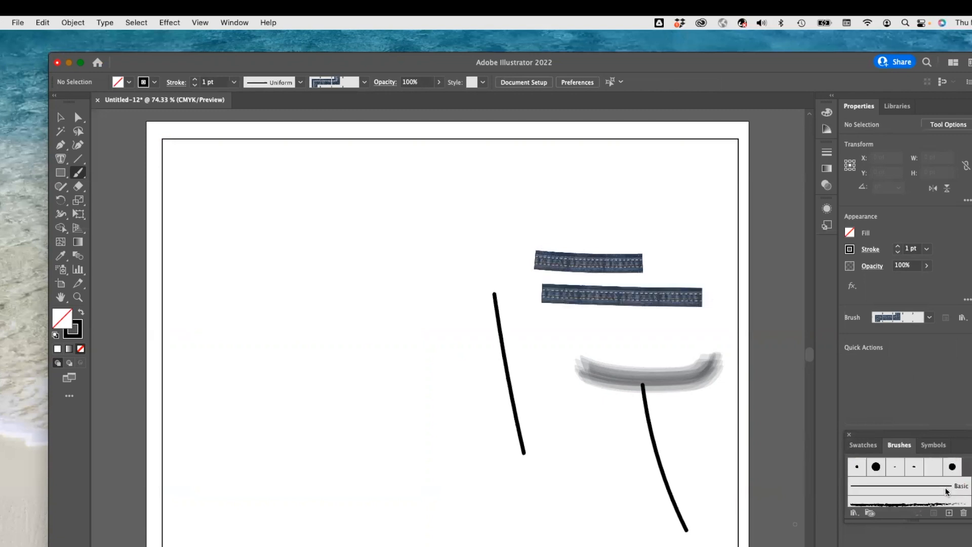
left_click(913, 468)
left_click_drag(498, 169, 684, 191)
left_click_drag(475, 198, 466, 298)
left_click(931, 469)
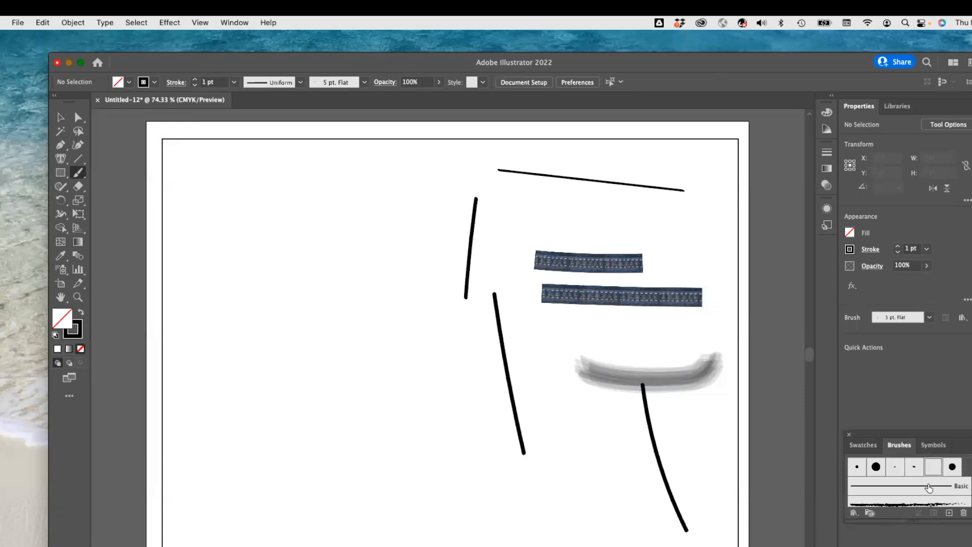
Open the Artistic_Calligraphic brush library and paint four S-shaped strokes with its 30 pt. Flat brush.
left_click(854, 513)
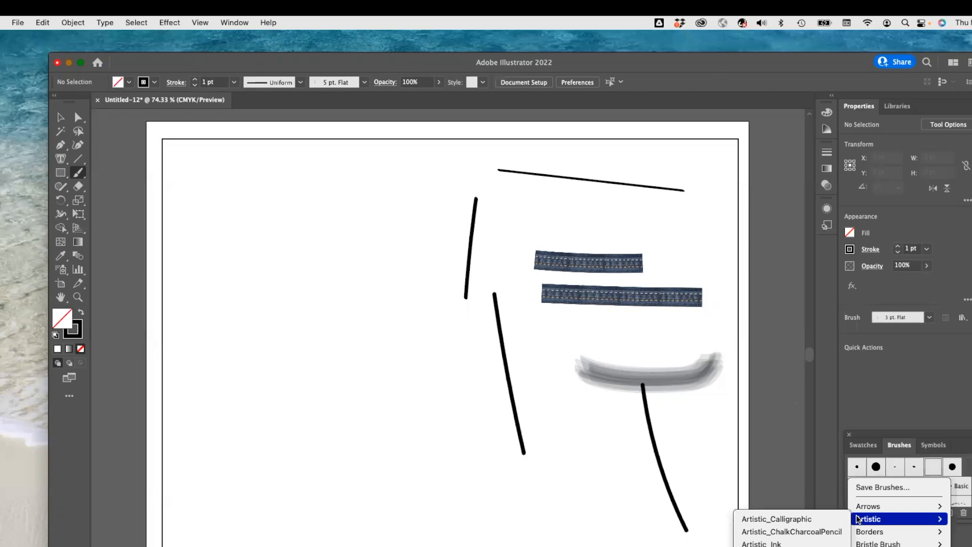
left_click(779, 518)
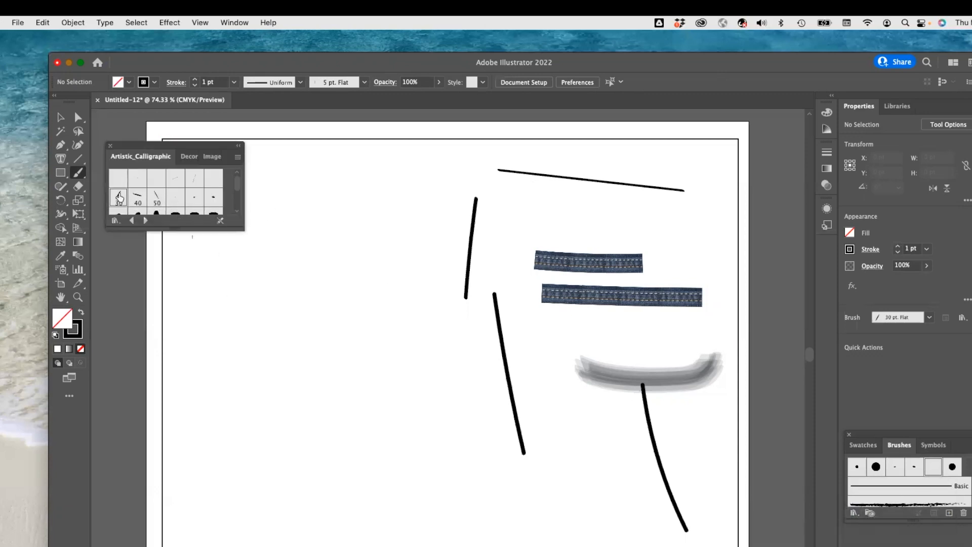
left_click(119, 197)
mouse_move(374, 249)
left_mouse_down()
mouse_move(397, 289)
mouse_move(411, 393)
mouse_move(440, 383)
left_mouse_up()
mouse_move(247, 297)
left_mouse_down()
mouse_move(304, 409)
mouse_move(358, 423)
left_mouse_up()
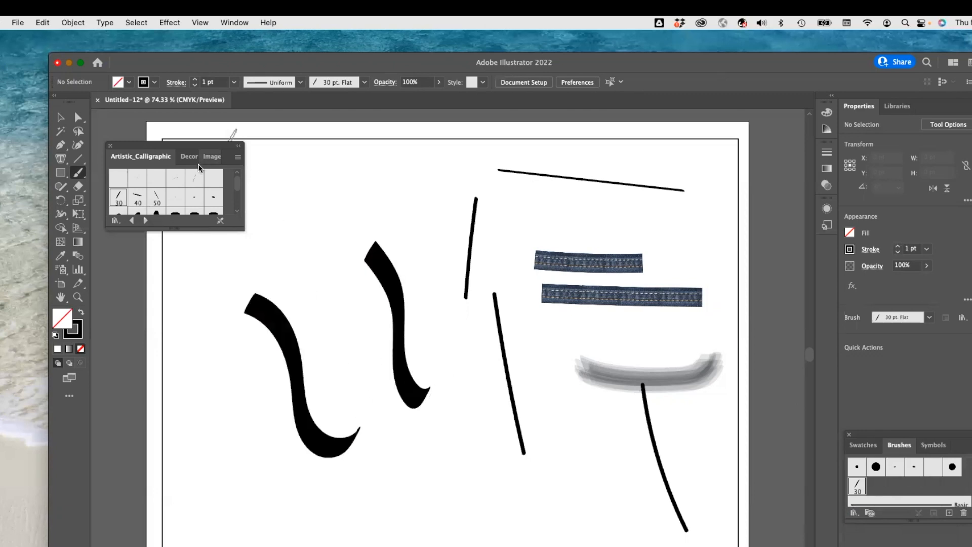
mouse_move(182, 398)
left_mouse_down()
mouse_move(214, 377)
mouse_move(230, 412)
mouse_move(219, 482)
mouse_move(245, 529)
mouse_move(298, 496)
left_mouse_up()
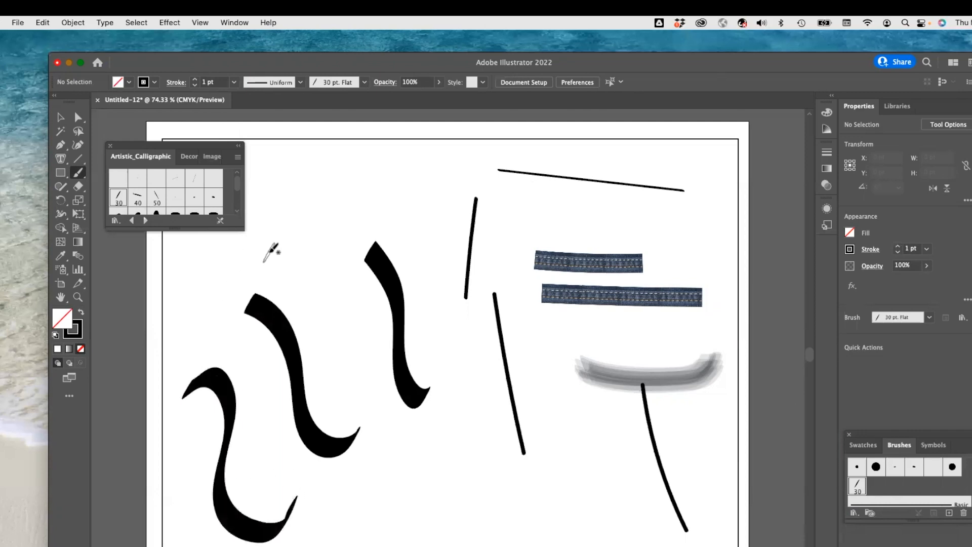
mouse_move(391, 460)
left_mouse_down()
mouse_move(414, 447)
mouse_move(443, 514)
mouse_move(494, 519)
left_mouse_up()
Using the 3D Geometric 1 brush from the Decorative_Scatter library, place two single orange hexagons and paint a row of them.
scroll(174, 199, "down", 2)
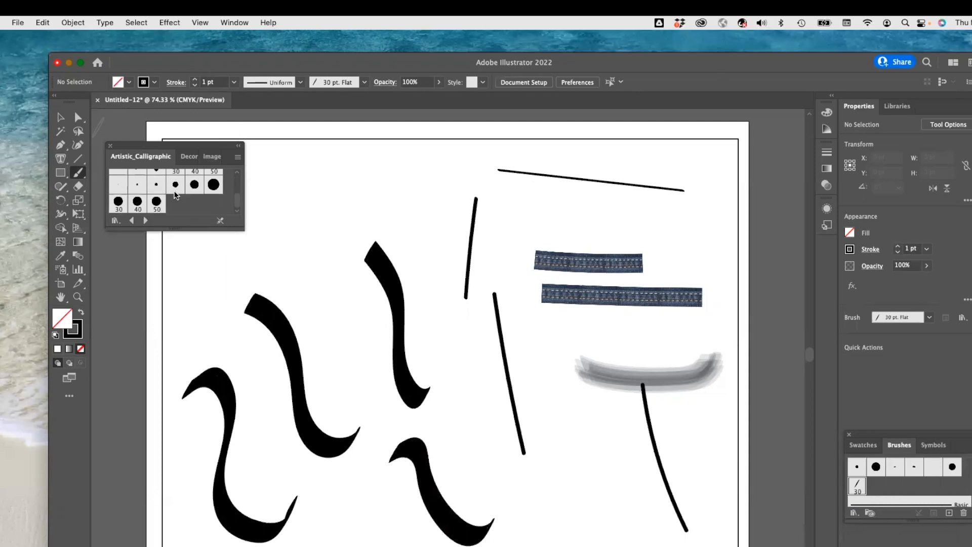
scroll(185, 190, "up", 2)
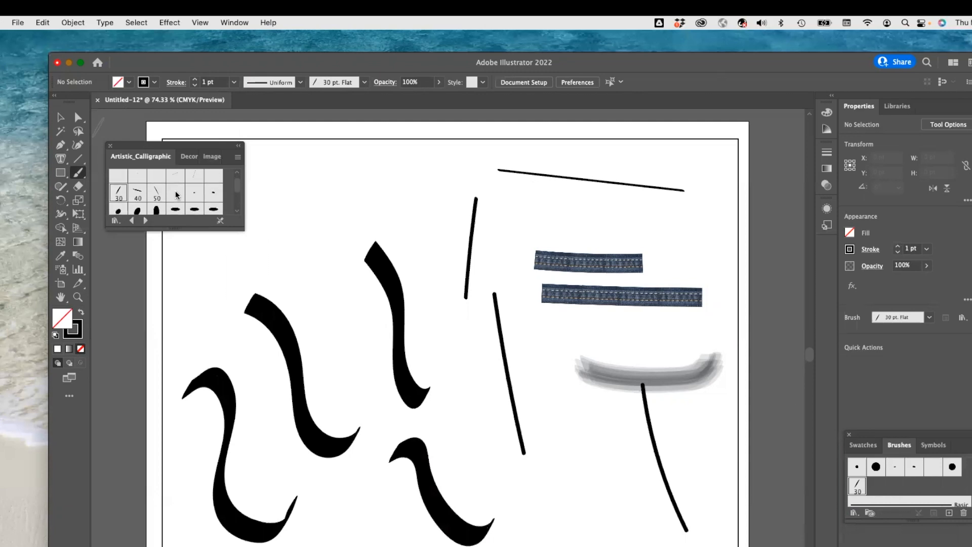
left_click(189, 156)
left_click(117, 179)
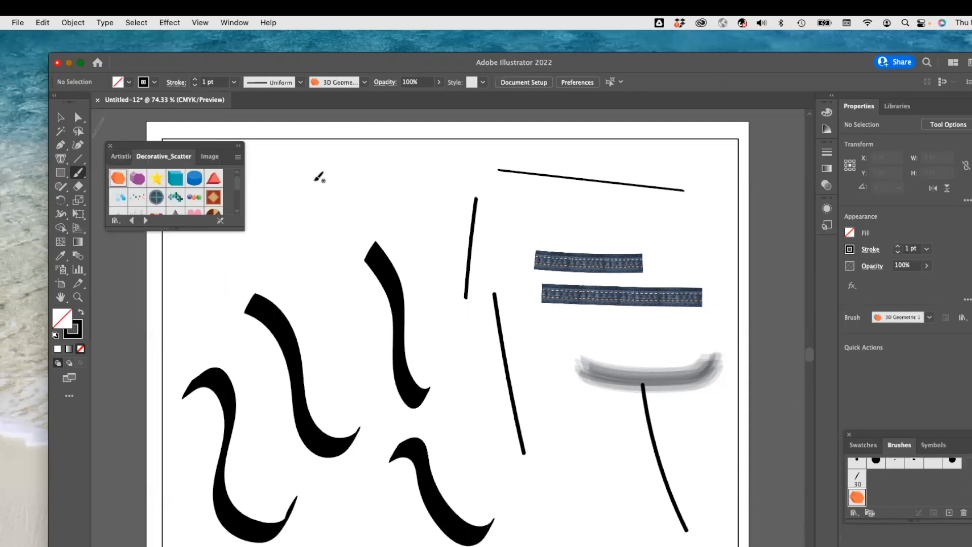
left_click(315, 188)
left_click(394, 195)
left_click_drag(294, 241, 481, 238)
Paint a row of yellow stars with the 3D Geometric 3 brush and a diagonal row with the Squares scatter brush.
left_click(156, 178)
mouse_move(329, 310)
left_mouse_down()
mouse_move(527, 332)
mouse_move(550, 354)
left_mouse_up()
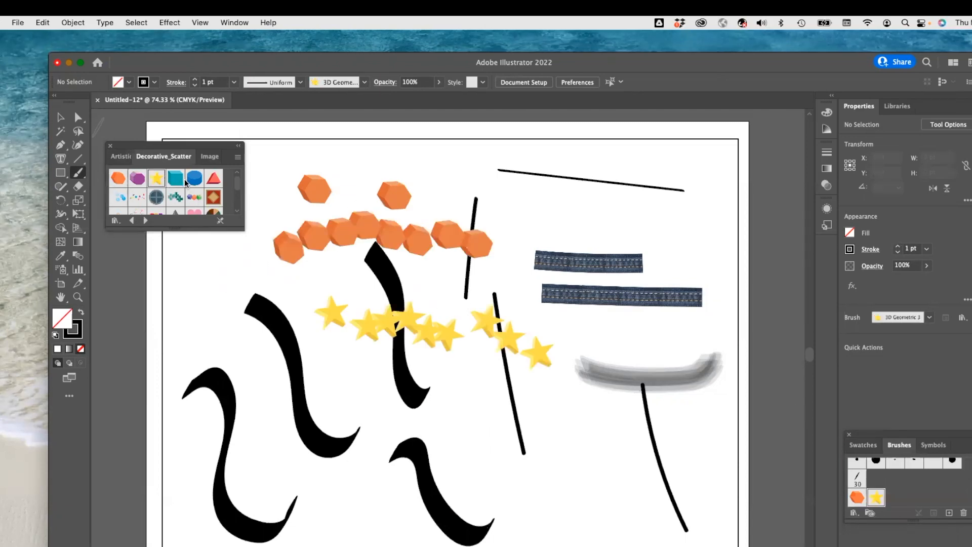
left_click(172, 196)
scroll(171, 196, "down", 2)
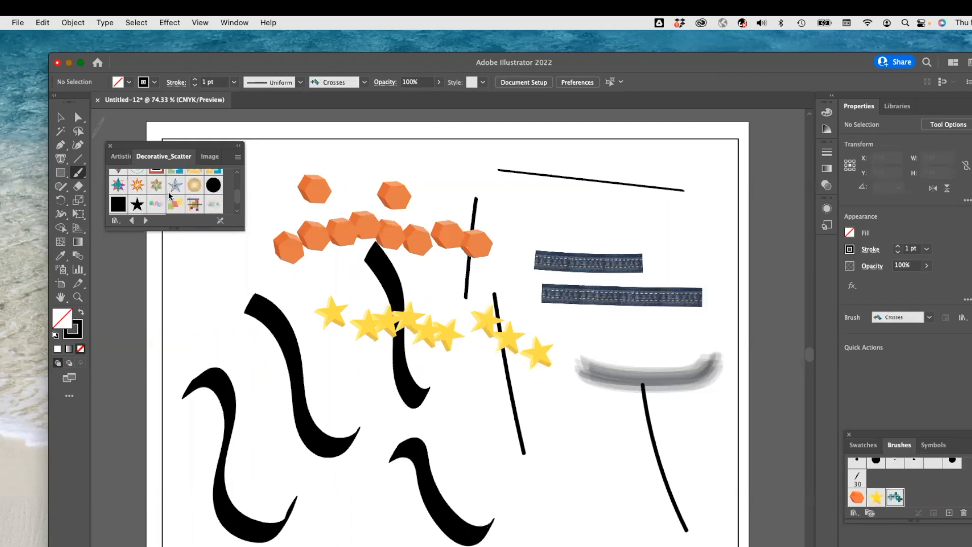
scroll(162, 190, "down", 1)
left_click(156, 178)
left_click_drag(191, 299, 312, 447)
Paint with the multicolored transparent shapes scatter brush at 1 pt, and add another stroke with the stroke weight set to 7 pt.
scroll(181, 196, "down", 2)
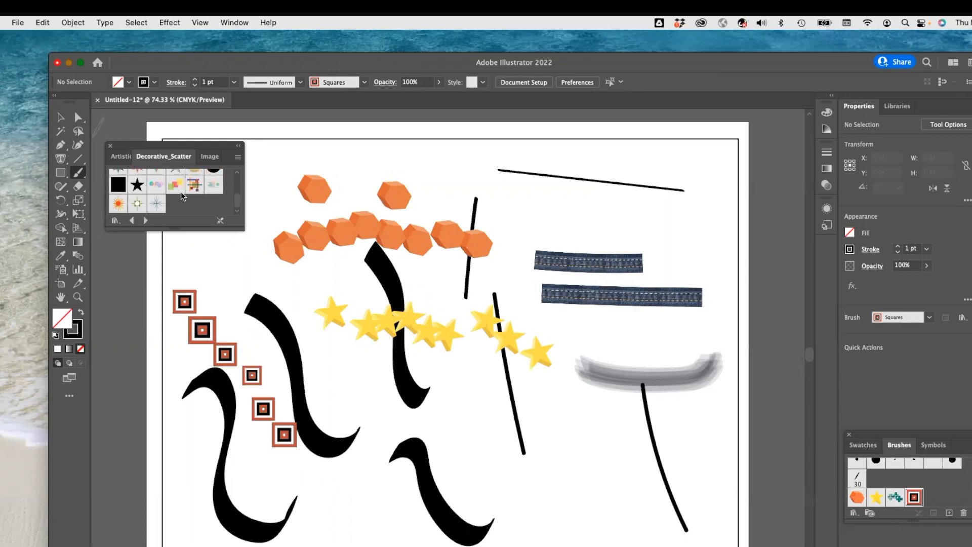
left_click(214, 184)
left_click(194, 184)
mouse_move(493, 163)
left_mouse_down()
mouse_move(639, 155)
mouse_move(661, 362)
left_mouse_up()
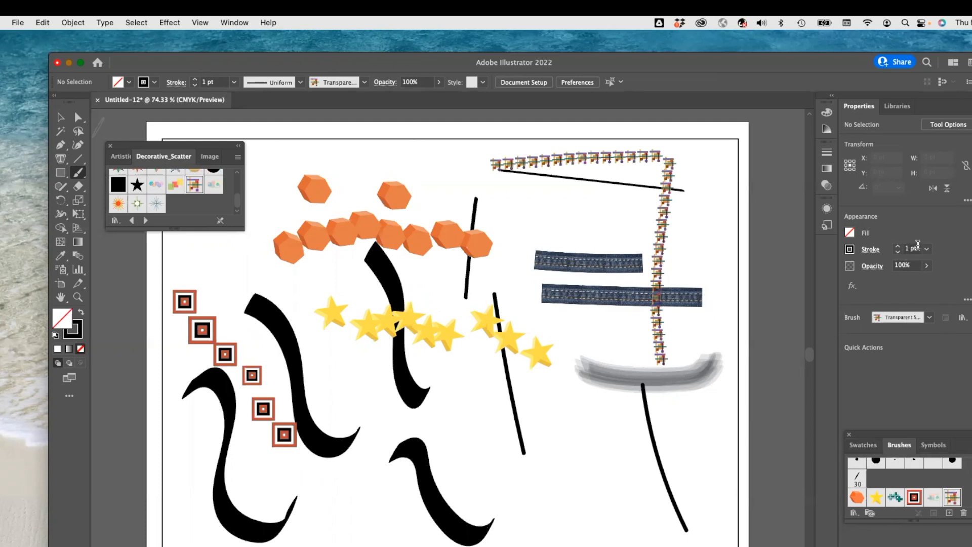
left_click(927, 249)
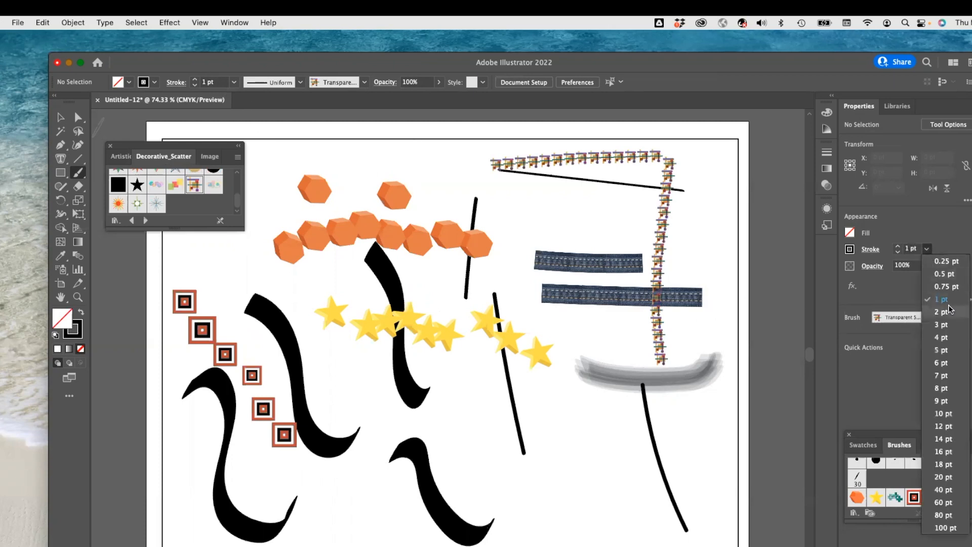
left_click(943, 375)
left_click_drag(516, 206, 583, 246)
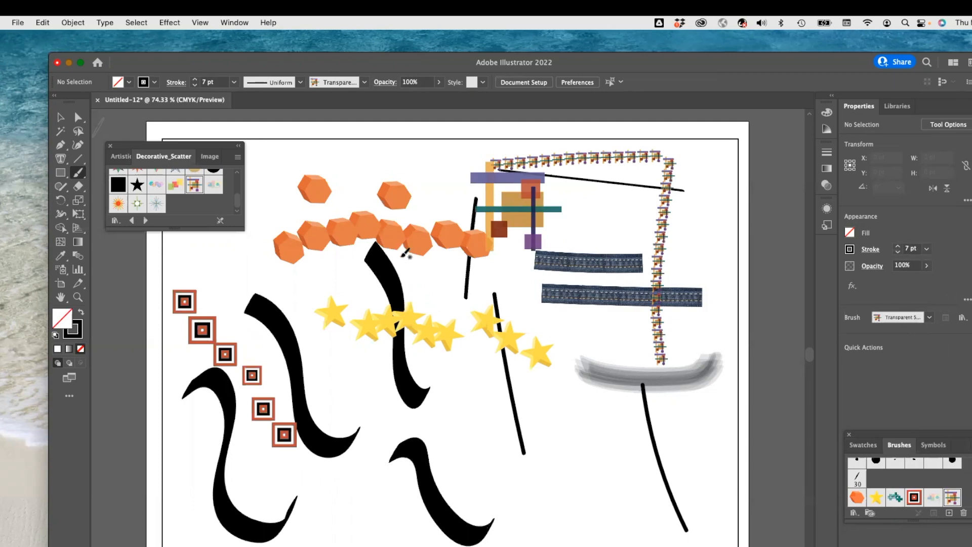
Undo all the practice brush strokes on the artboard.
key("super+z")
key("super+z")
key("super+z")
key("super+z")
key("super+z")
key("super+z")
key("super+z")
key("super+z")
key("super+z")
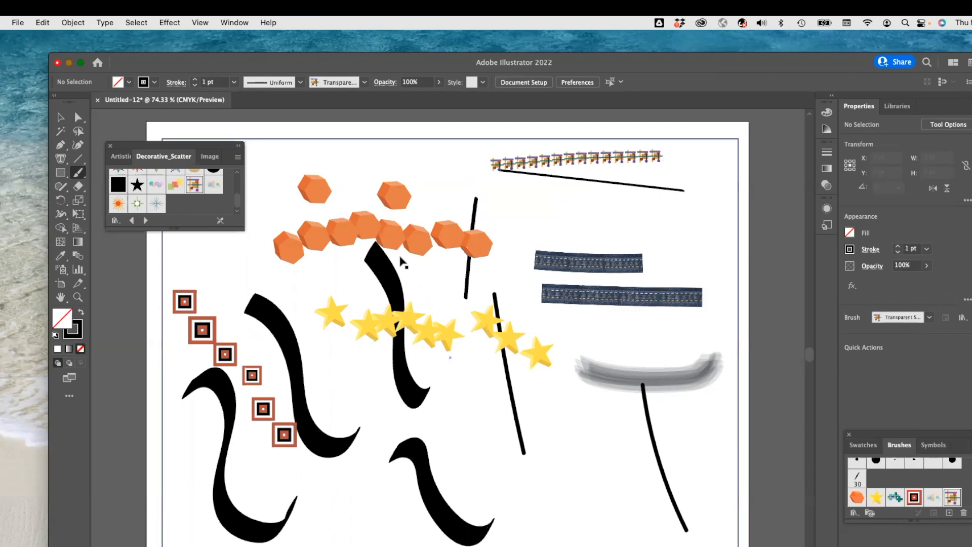
key("super+z")
key("super+z")
key("super+z")
key("super+z")
key("super+z")
key("super+z")
key("super+z")
key("super+z")
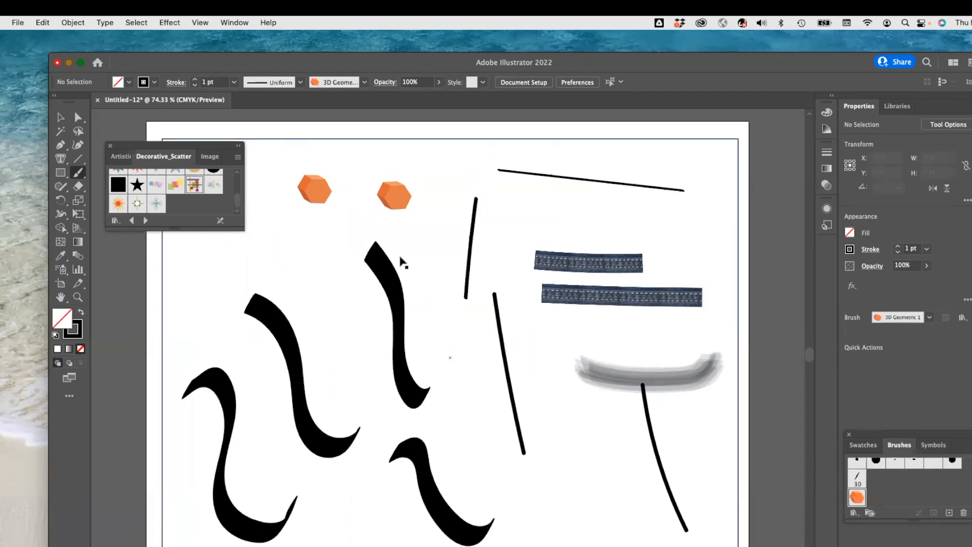
key("super+z")
key("super+z")
key("super+z")
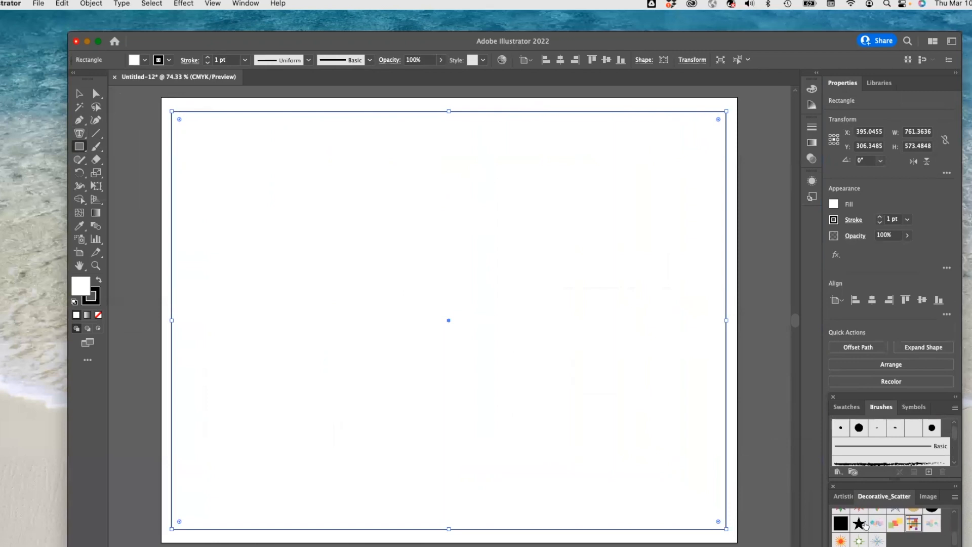
Apply the denim seam pattern brush to the rectangle's outline as a border.
scroll(866, 527, "up", 3)
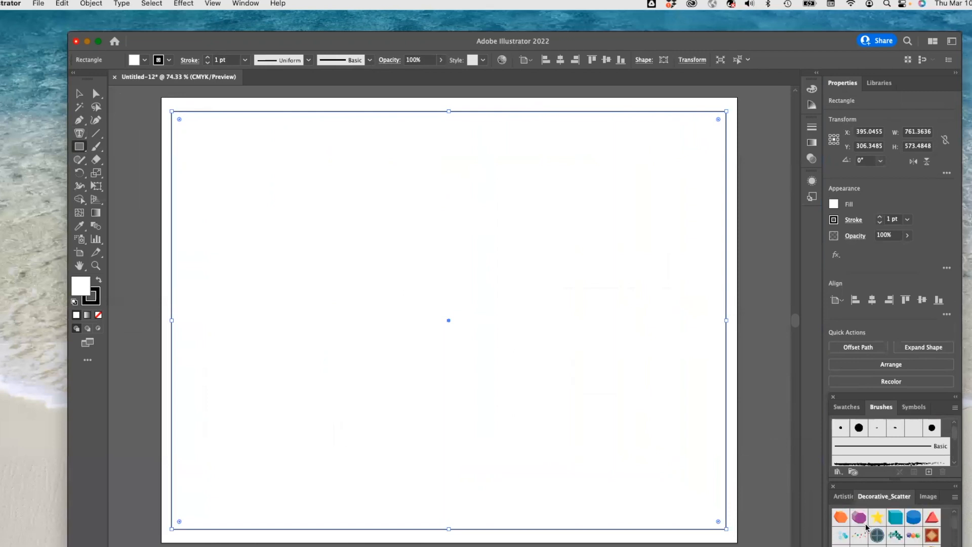
scroll(865, 527, "down", 2)
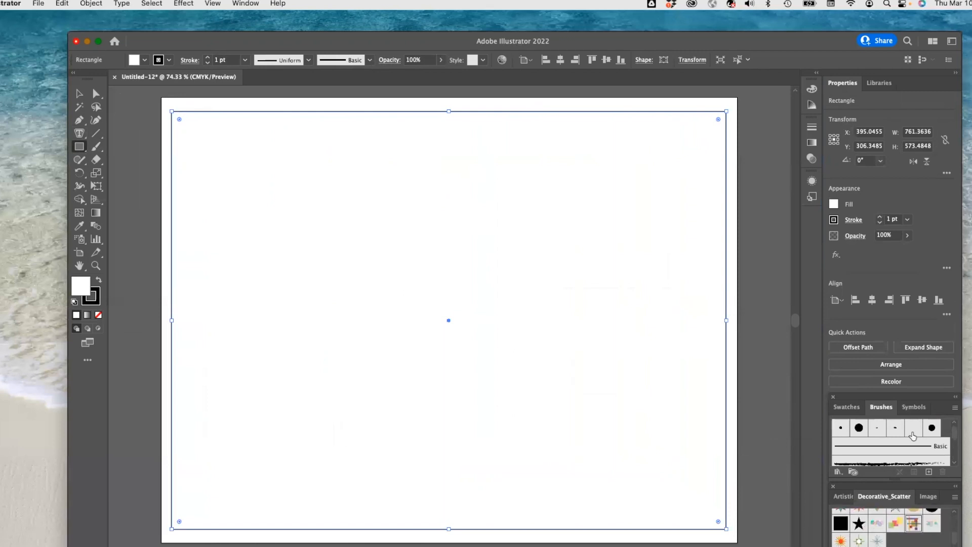
scroll(884, 457, "down", 3)
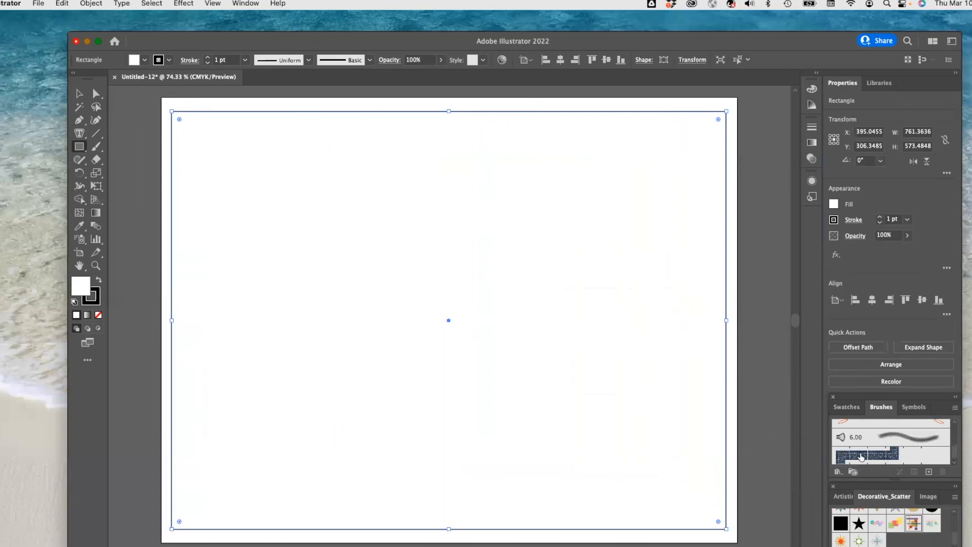
left_click(861, 457)
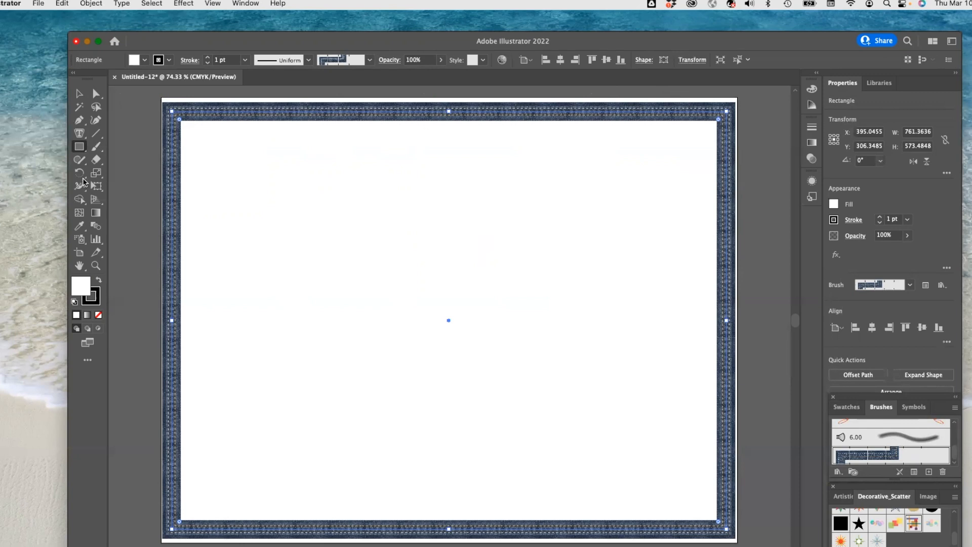
Draw a five-pointed star about 471 by 495 pt over the upper-left part of the artboard.
left_click(84, 155)
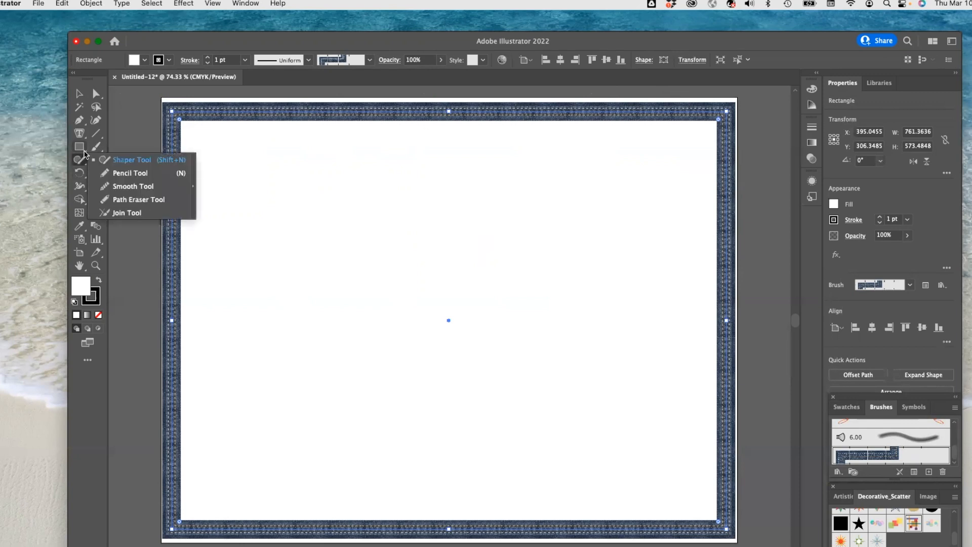
left_click(83, 150)
left_click(153, 201)
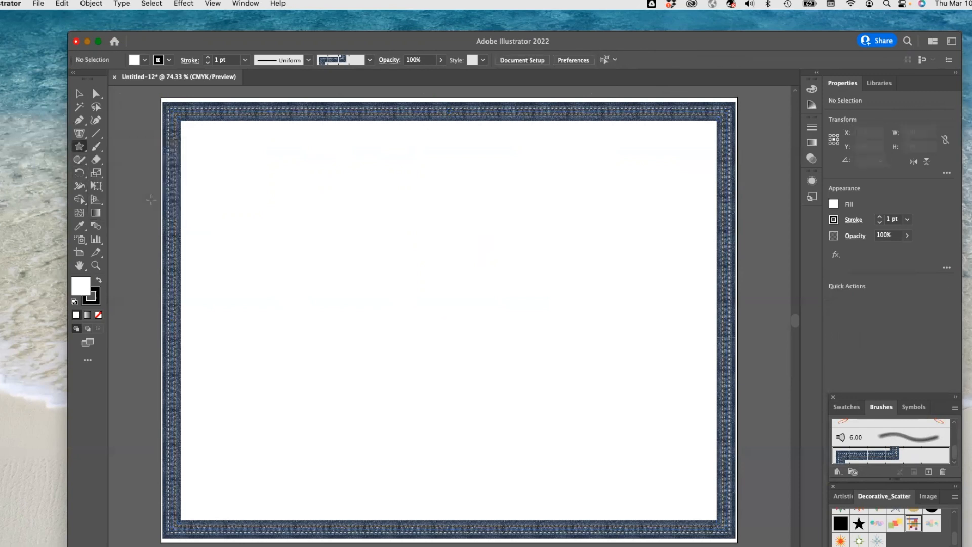
left_click_drag(257, 193, 408, 302)
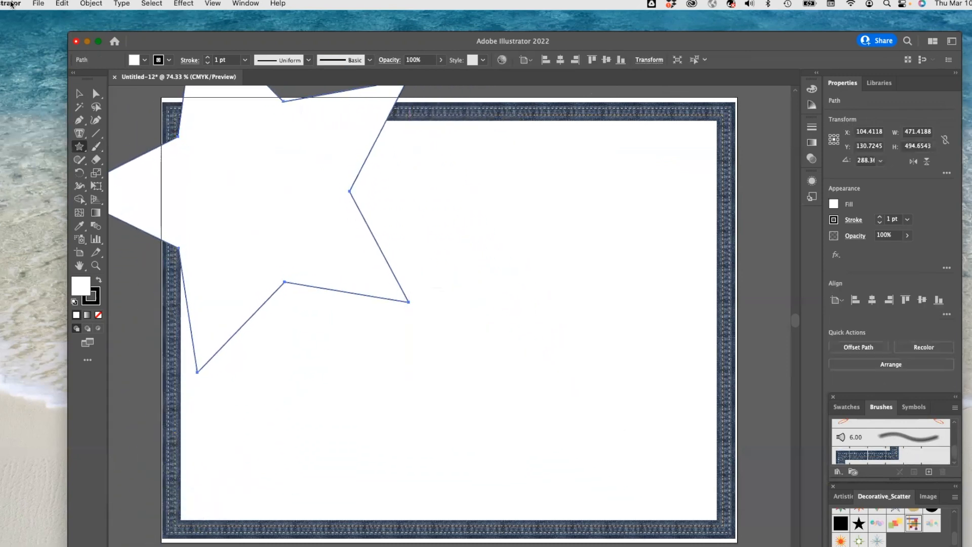
Enlarge the star to about 563 by 607 pt and move it to the middle of the bordered rectangle.
left_click(78, 95)
left_click_drag(259, 163, 358, 253)
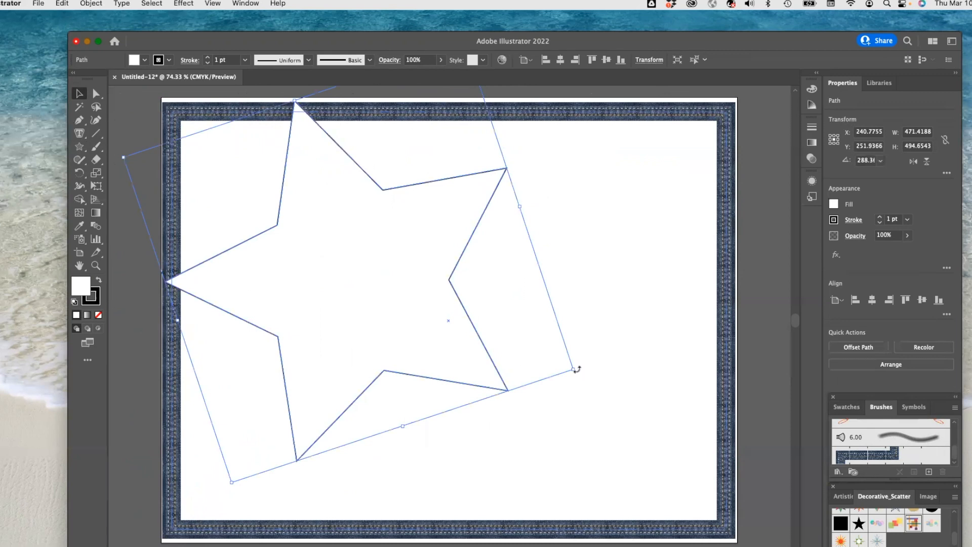
left_click_drag(575, 371, 661, 424)
left_click_drag(422, 334, 465, 339)
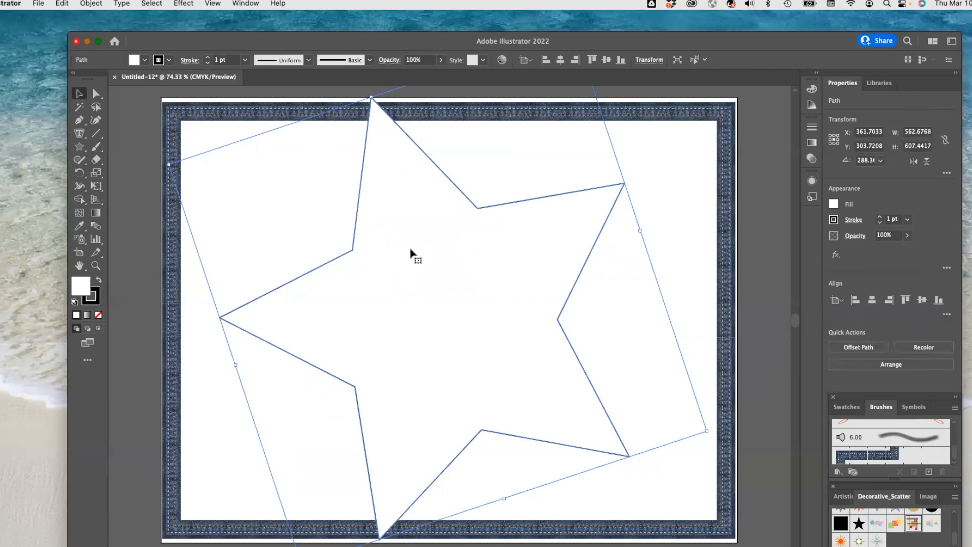
Open the Basic Graphics_Textures pattern swatch library for the star's fill and move it clear of the artwork.
left_click(144, 60)
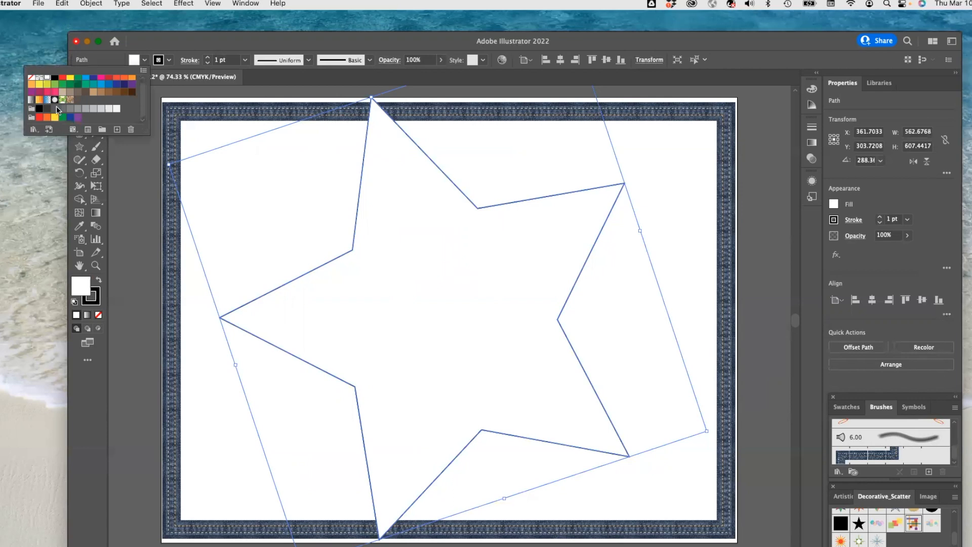
left_click(34, 129)
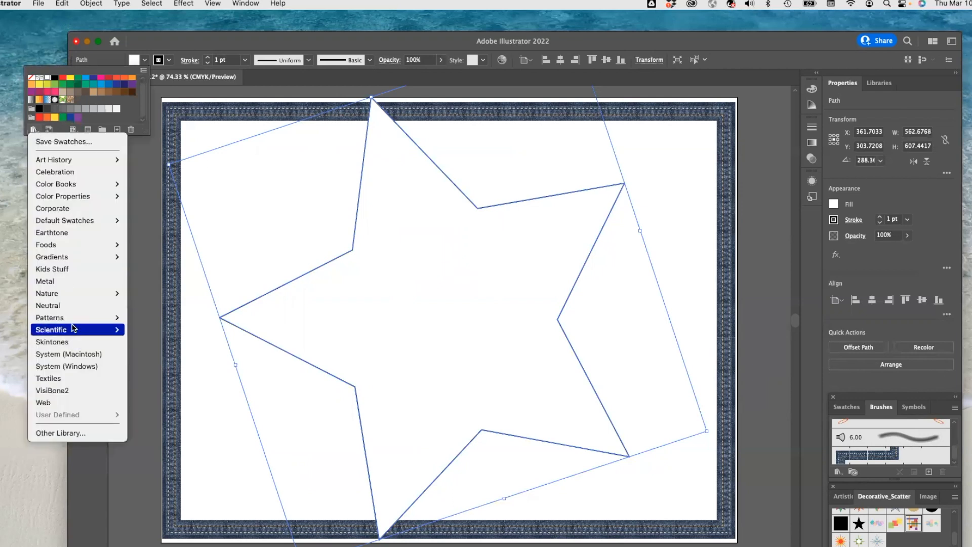
mouse_move(76, 318)
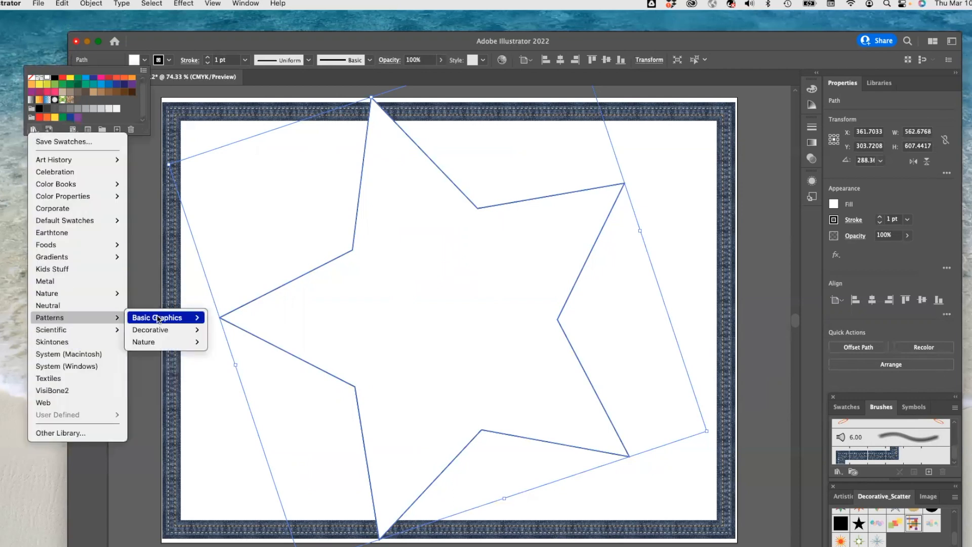
mouse_move(187, 317)
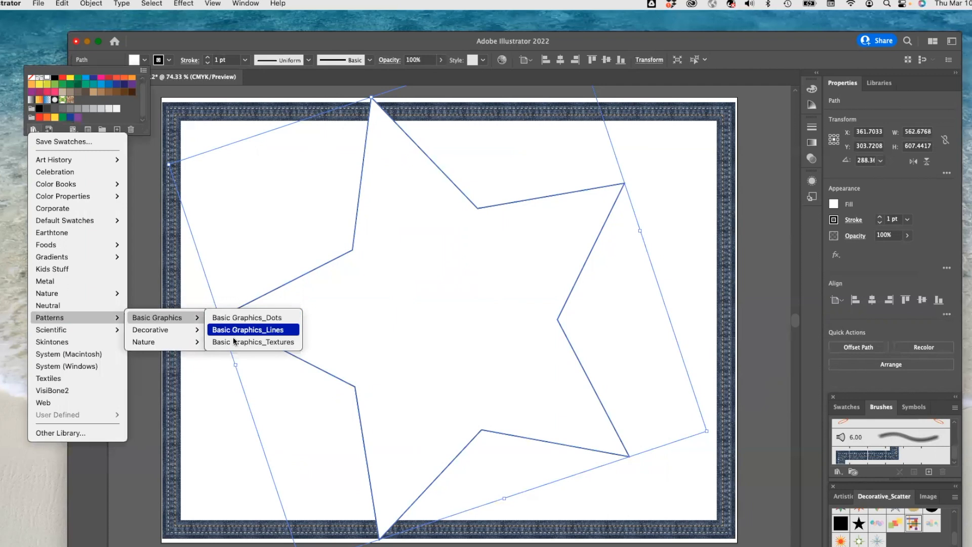
left_click(232, 342)
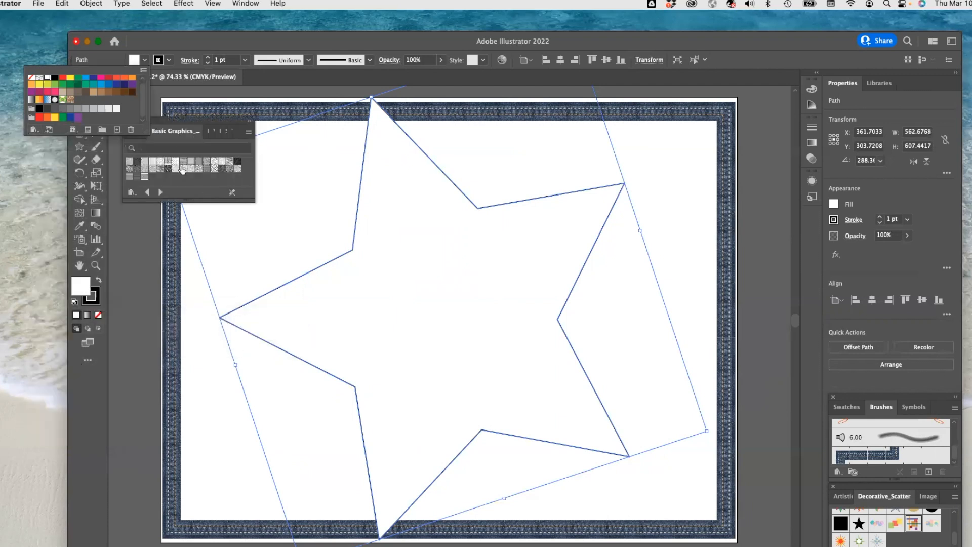
left_click(186, 124)
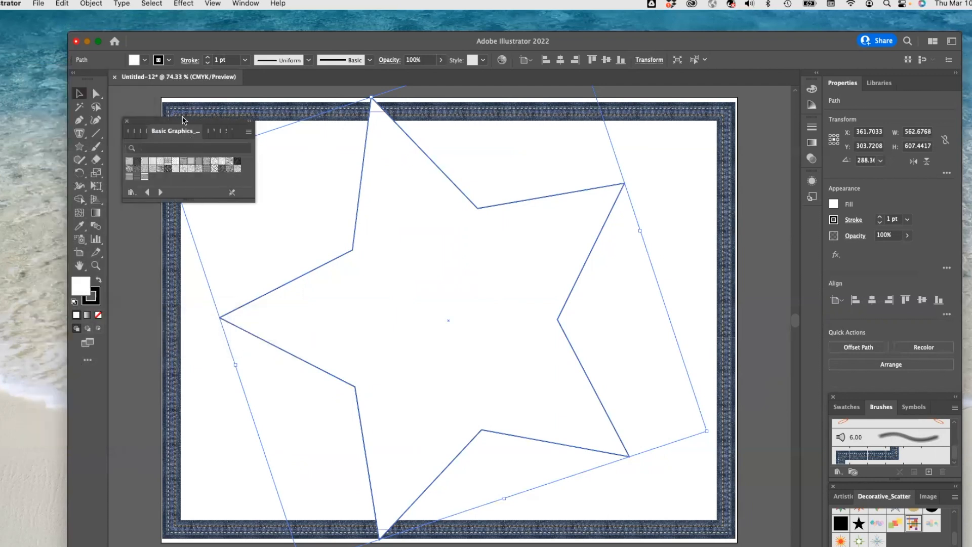
left_click_drag(185, 121, 154, 299)
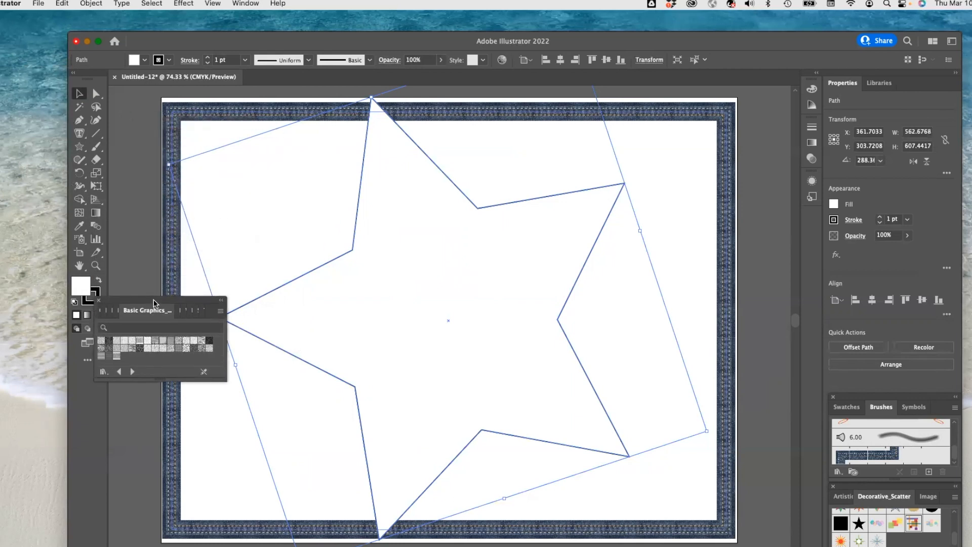
Try two light texture patterns on the star, and settle on the dense black-and-white speckled texture as its fill.
left_click(136, 348)
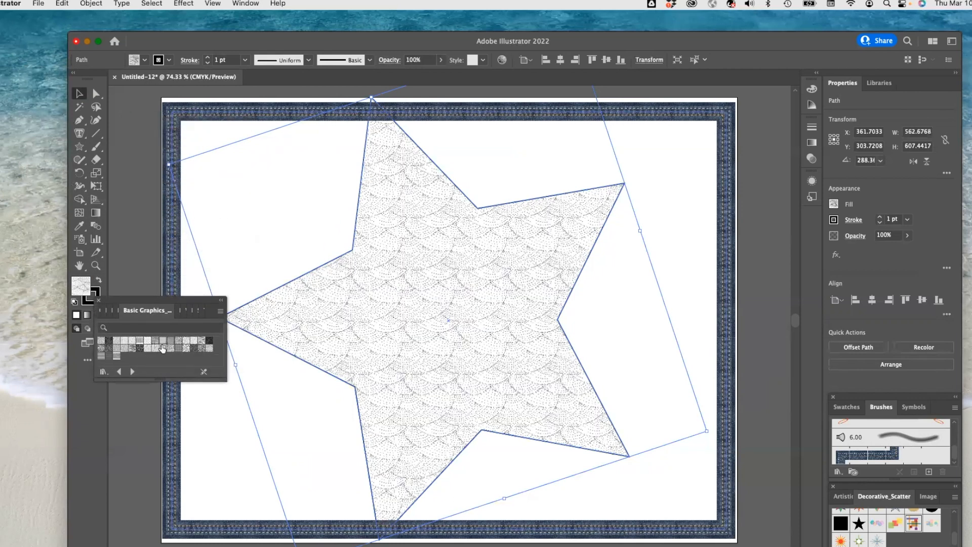
left_click(194, 340)
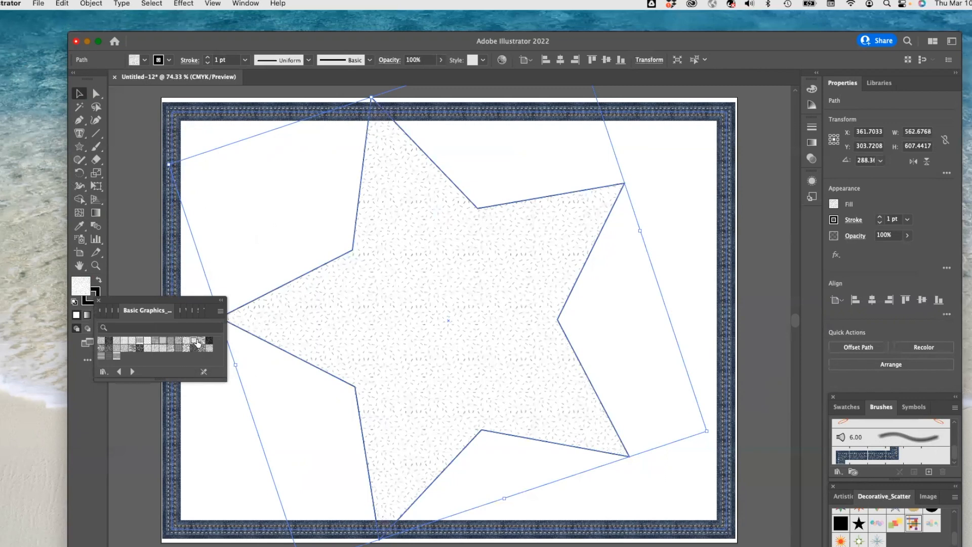
left_click(207, 344)
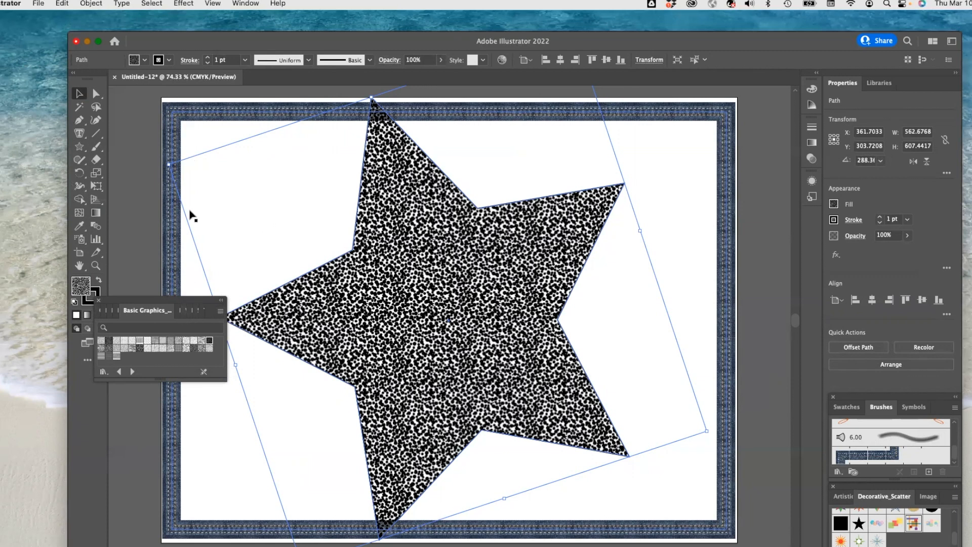
Fill the denim-bordered rectangle with the green and orange floral pattern swatch and close the texture library.
left_click(181, 133)
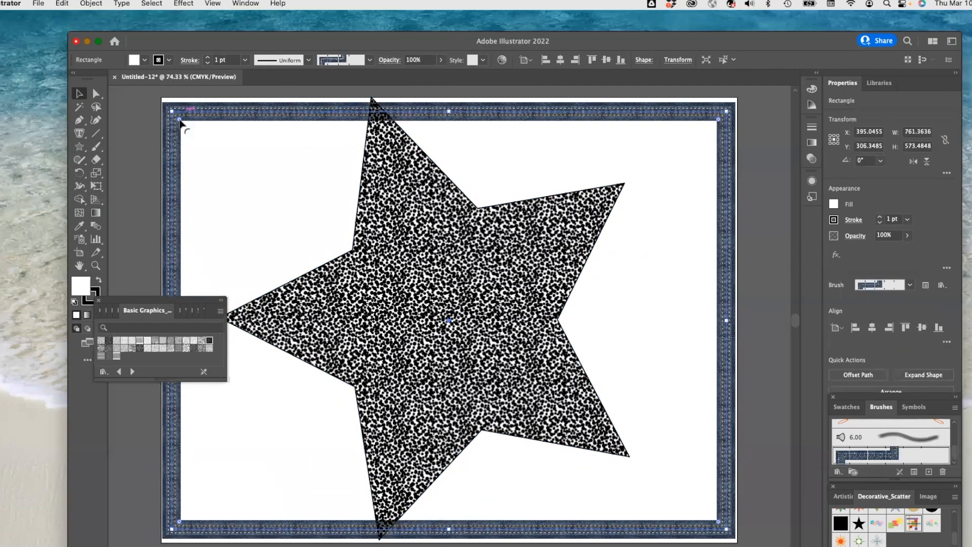
left_click(144, 60)
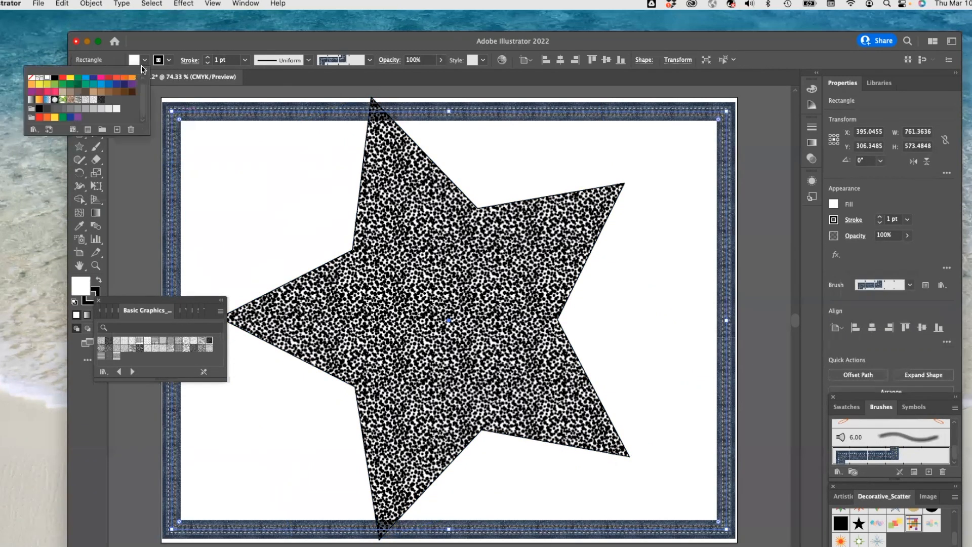
left_click(62, 100)
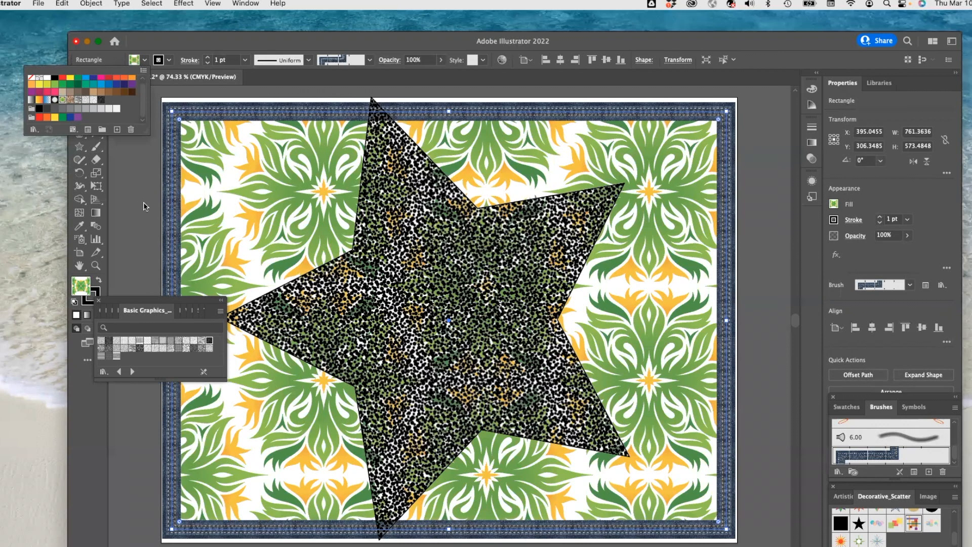
left_click(100, 301)
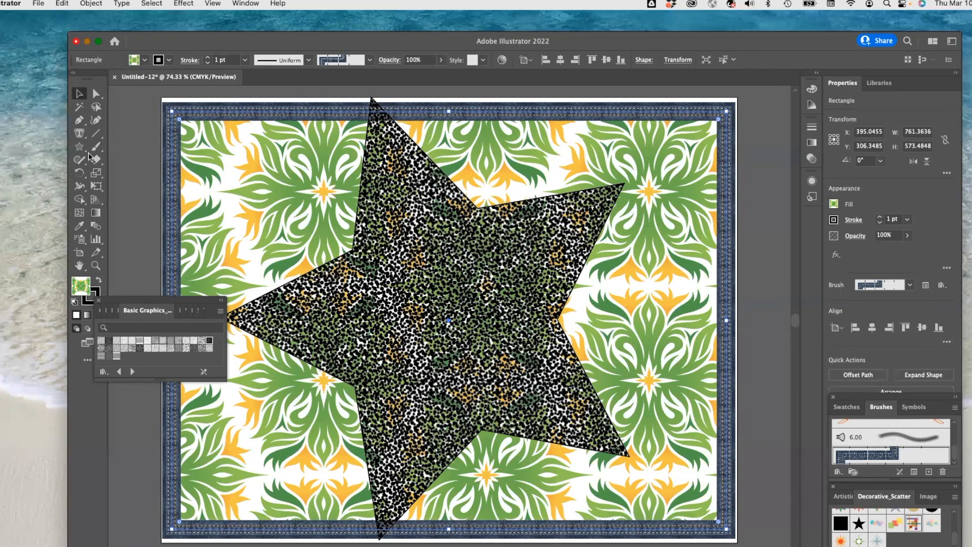
left_click(99, 301)
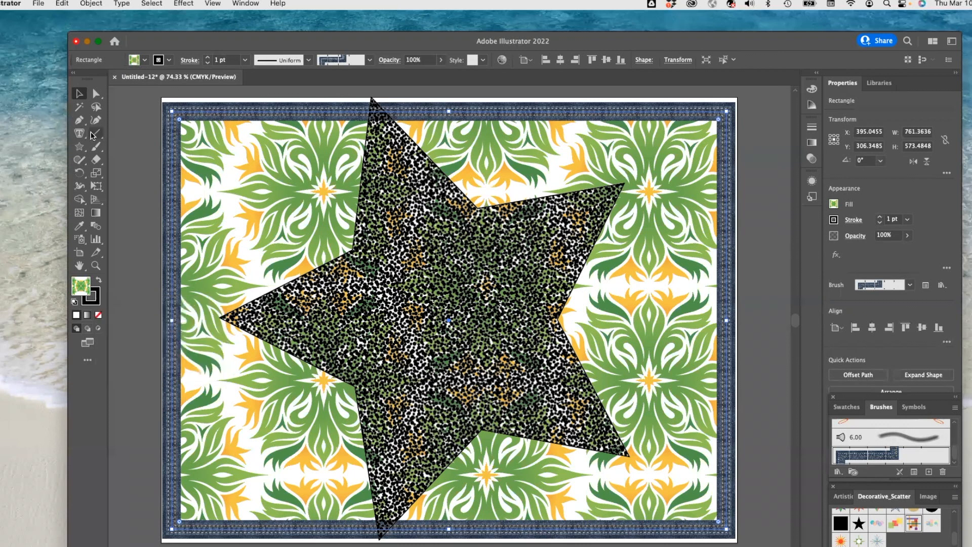
Draw a rectangle about 256 by 189 pt in the centre of the star.
left_click(79, 146)
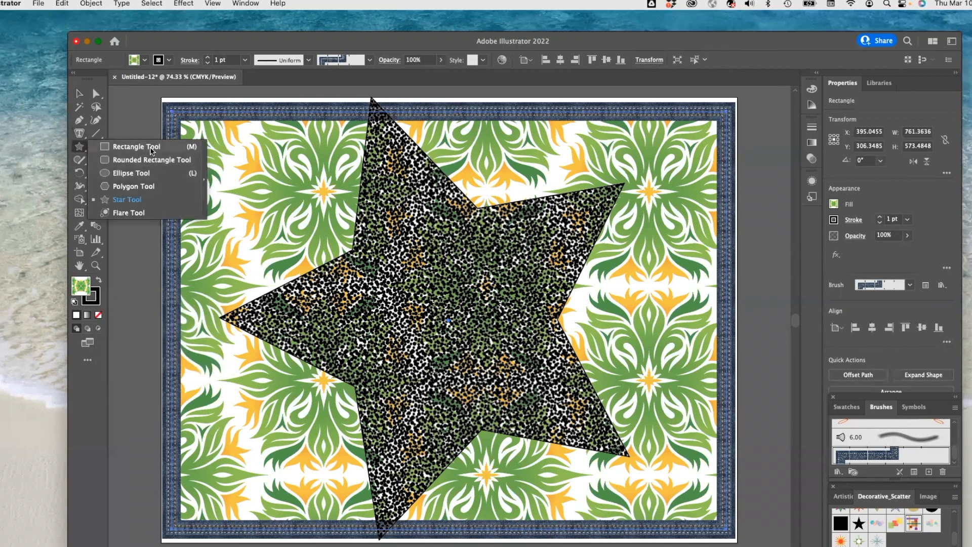
left_click(149, 151)
mouse_move(372, 247)
left_mouse_down()
mouse_move(489, 370)
mouse_move(530, 381)
mouse_move(549, 375)
left_mouse_up()
left_click_drag(550, 246, 363, 384)
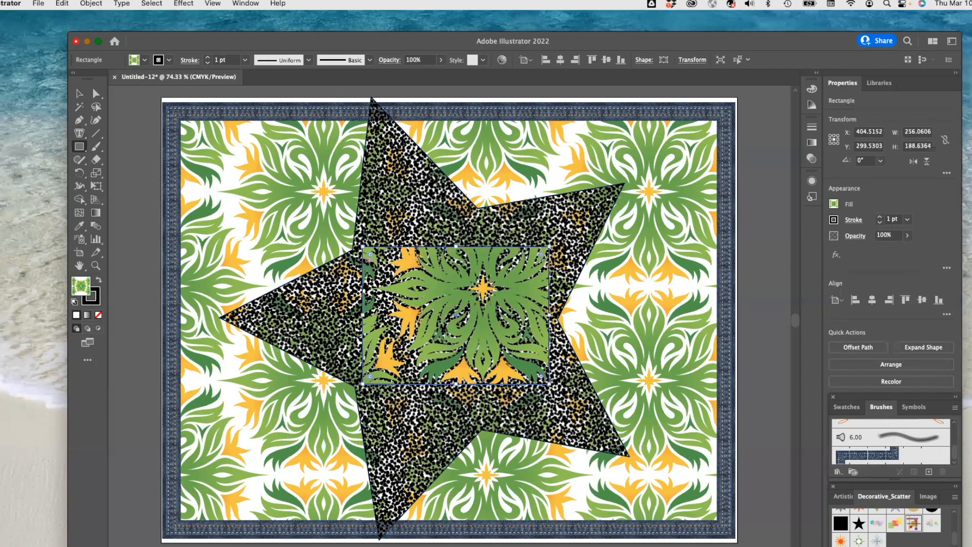
Reshape the small rectangle into a trapezoid by moving its two upper corner points inward and down with Direct Selection.
left_click(96, 93)
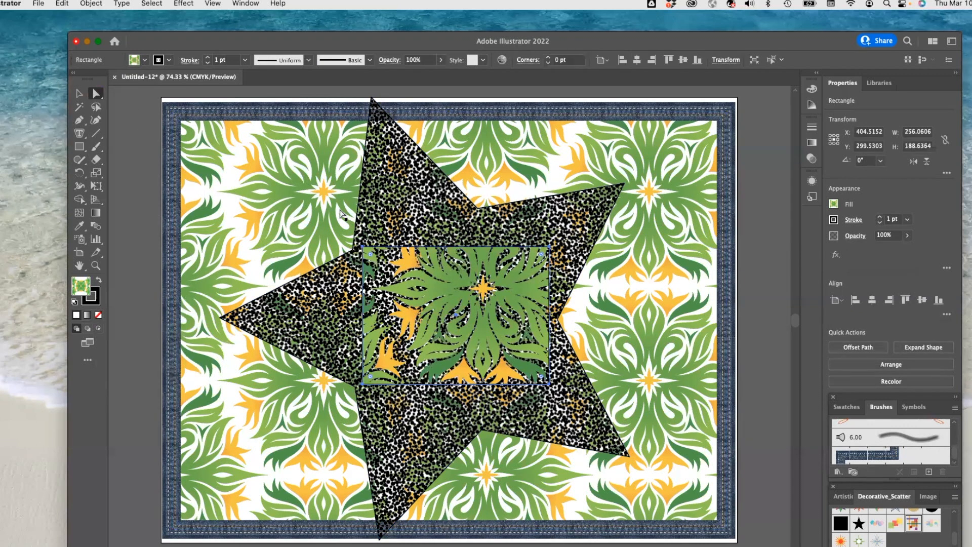
left_click_drag(366, 247, 394, 286)
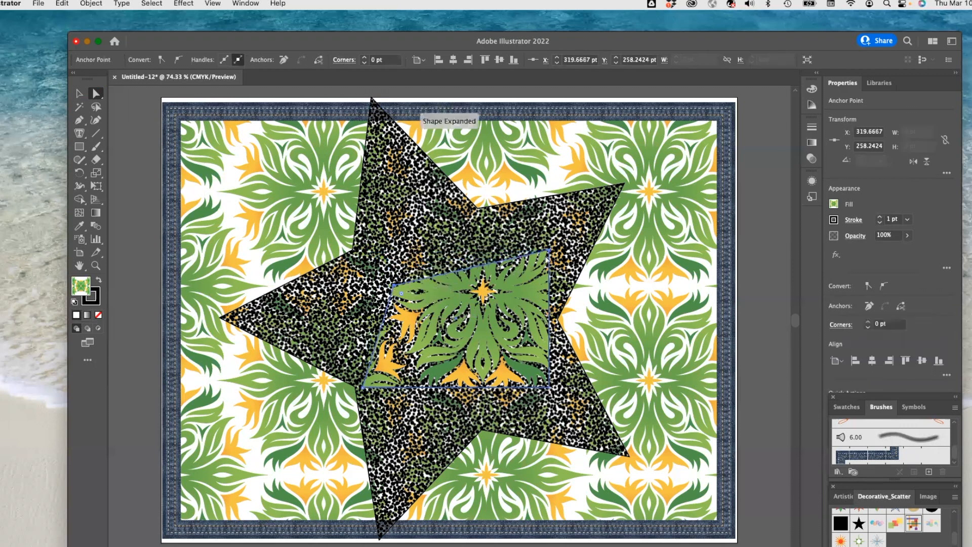
left_click_drag(550, 250, 522, 285)
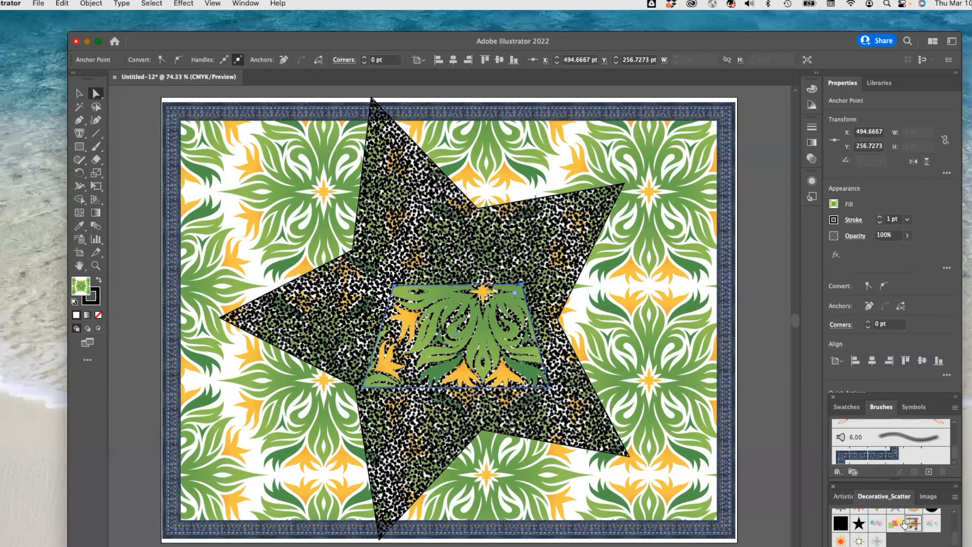
Try the yellow star 3D Geometric 3 scatter brush on the trapezoid's outline and undo it.
scroll(899, 525, "down", 3)
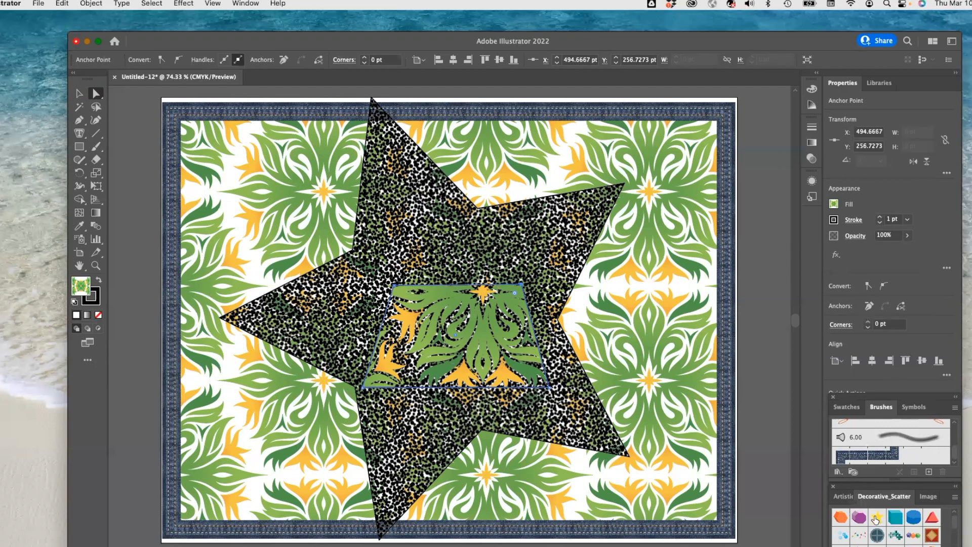
left_click(875, 512)
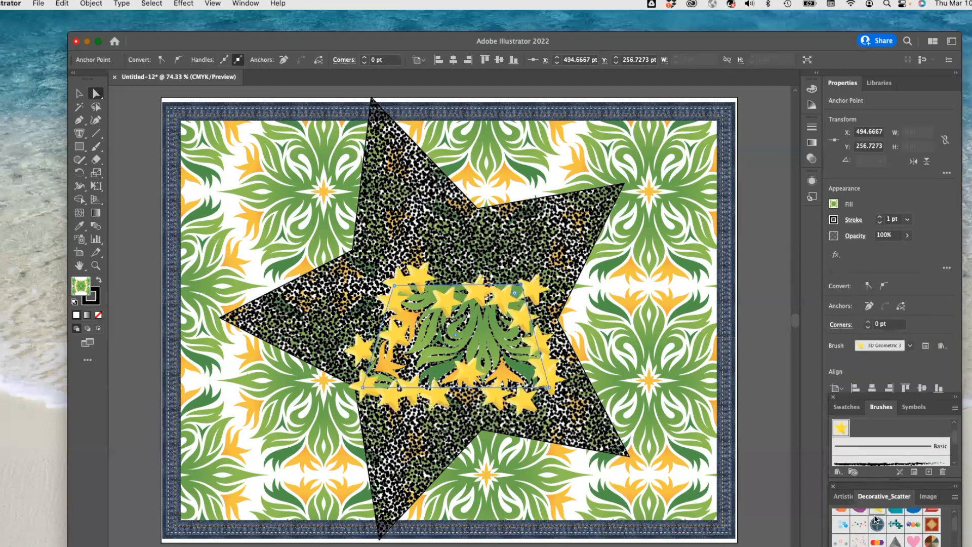
key("super+z")
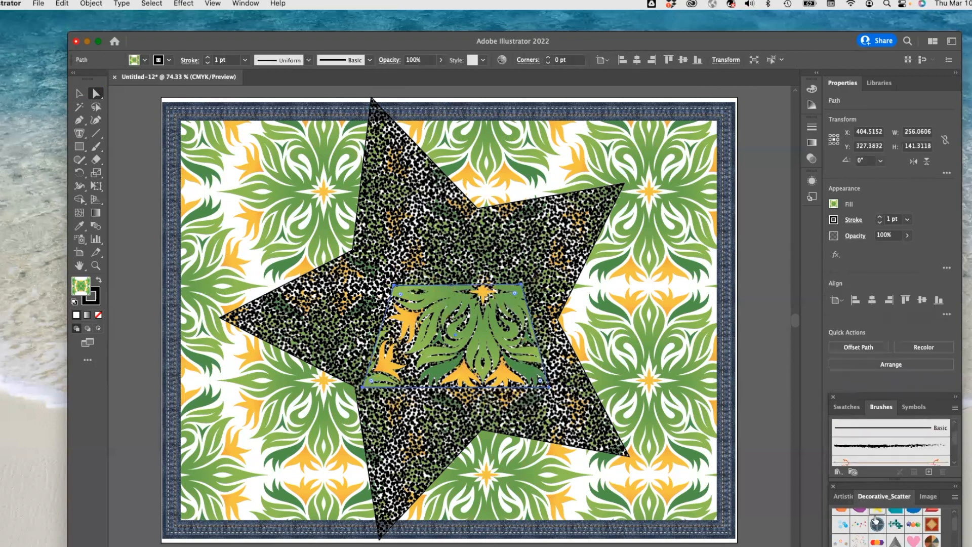
Apply the Dot Rings scatter brush to the large star's outline.
scroll(574, 230, "down", 1)
left_click(513, 204)
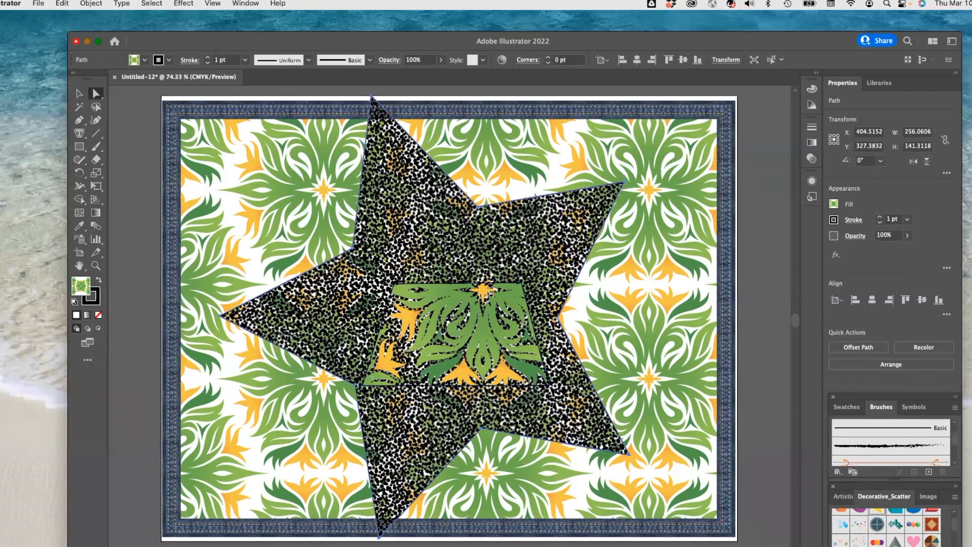
left_click(550, 210)
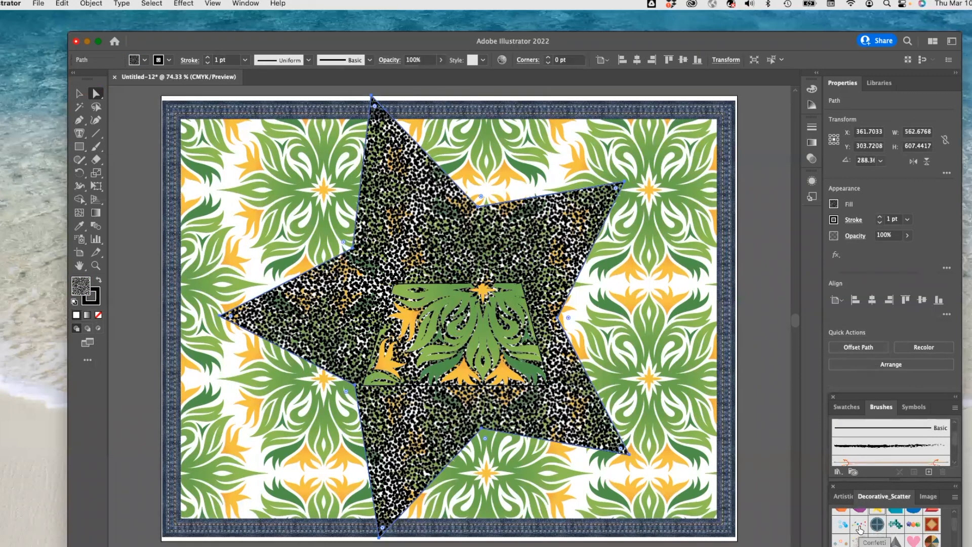
scroll(863, 541, "down", 1)
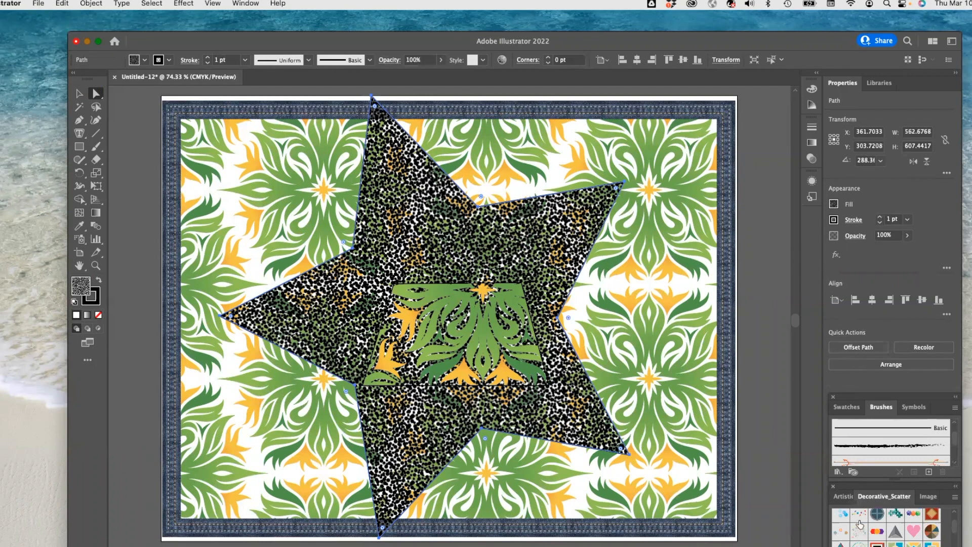
left_click(859, 524)
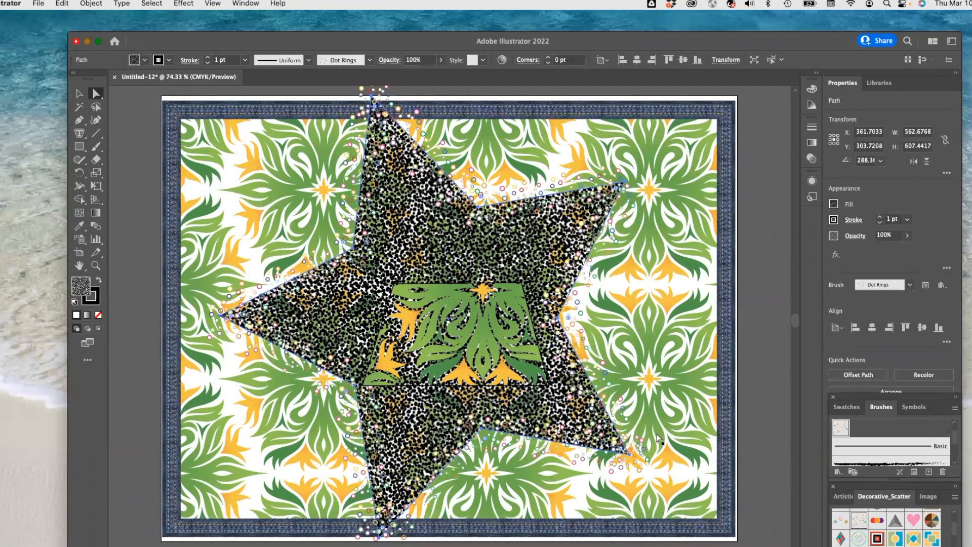
Fill the trapezoid with the Pompadour pattern swatch.
left_click(449, 318)
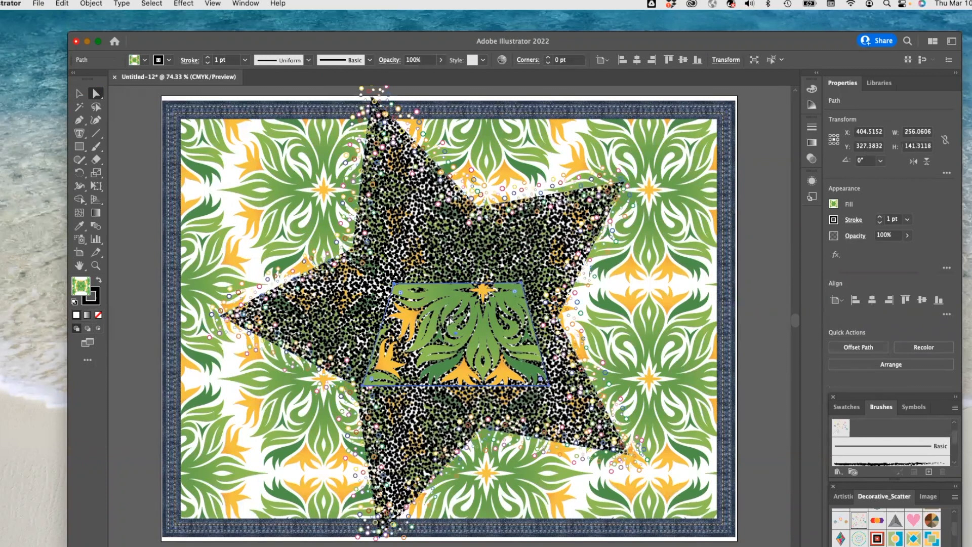
left_click(144, 60)
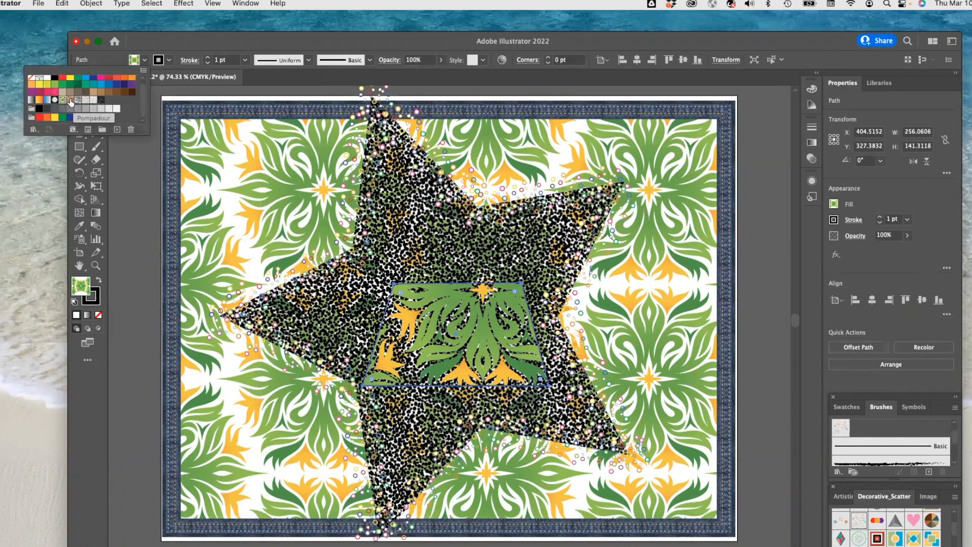
left_click(70, 101)
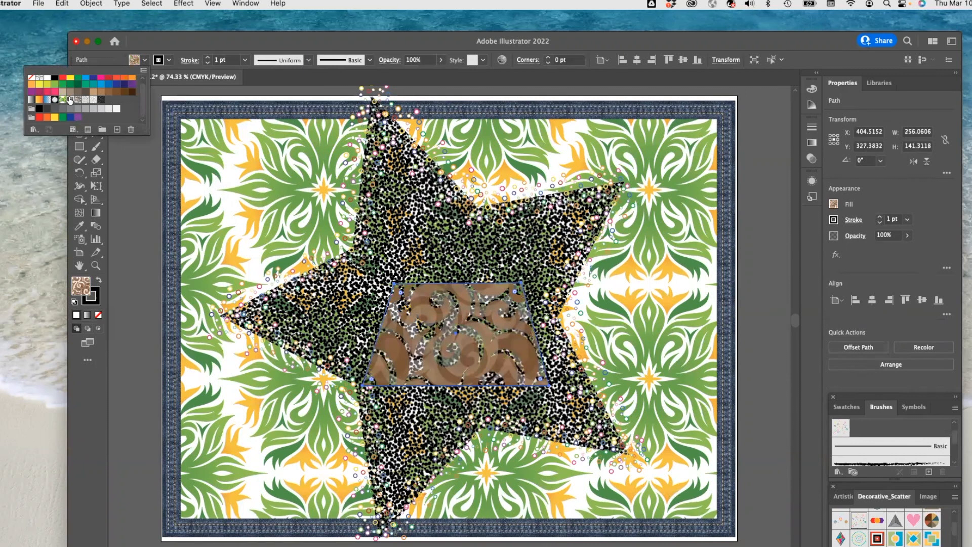
Open the Decorative Legacy pattern swatch library.
left_click(34, 130)
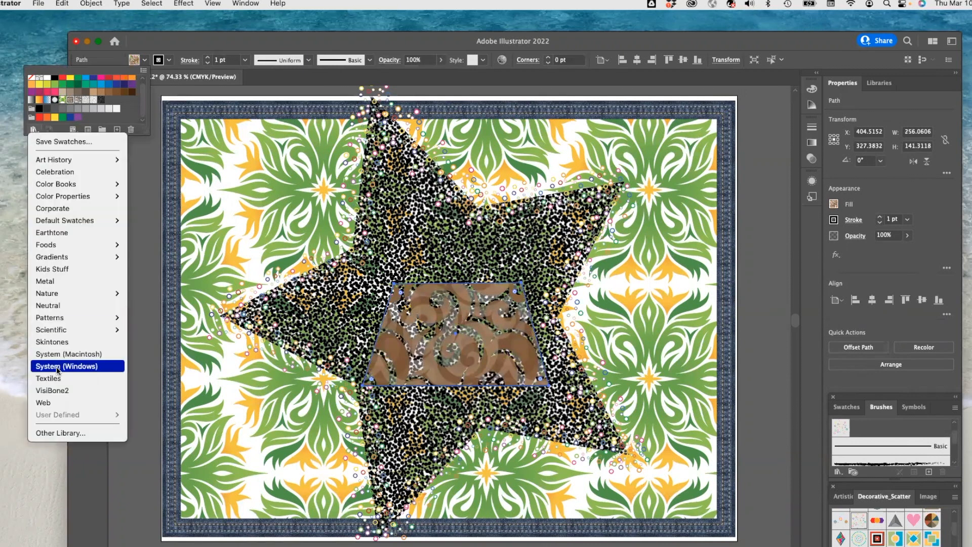
mouse_move(71, 322)
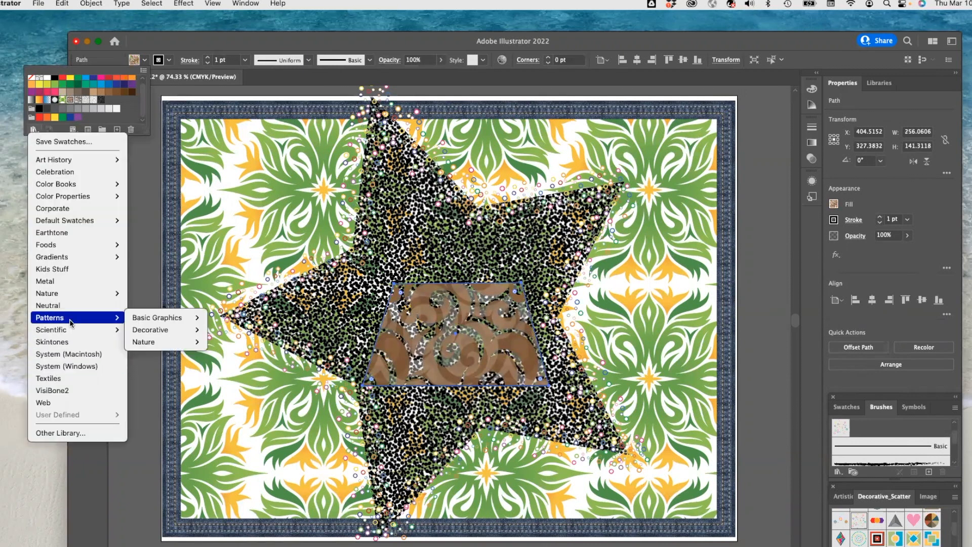
mouse_move(156, 332)
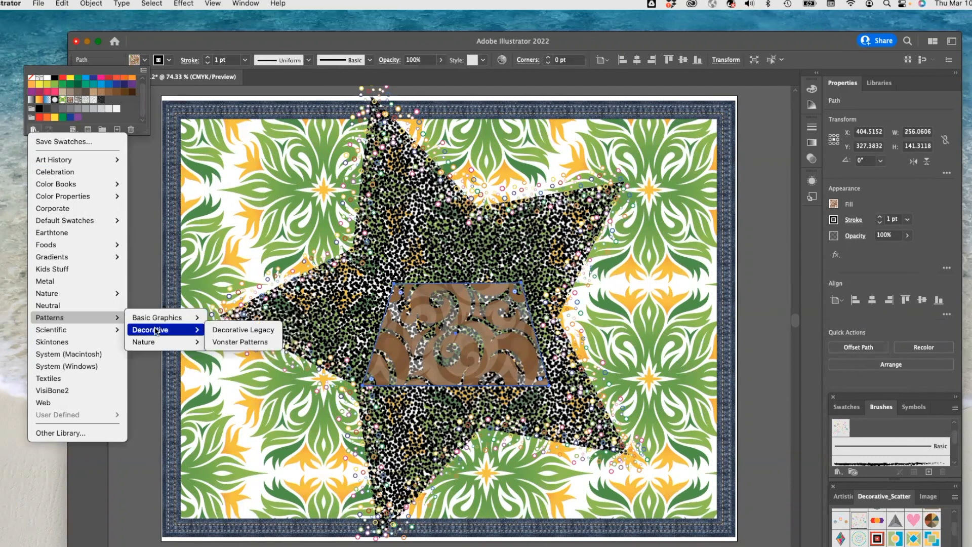
left_click(226, 331)
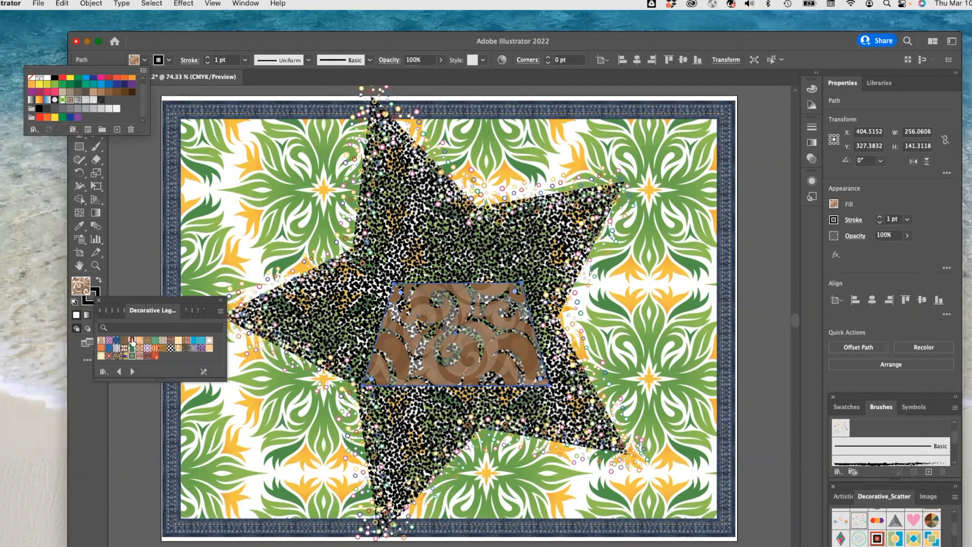
Try several Decorative Legacy patterns as the trapezoid's fill, ending with the yellow-and-orange interlocking circles pattern.
left_click(133, 343)
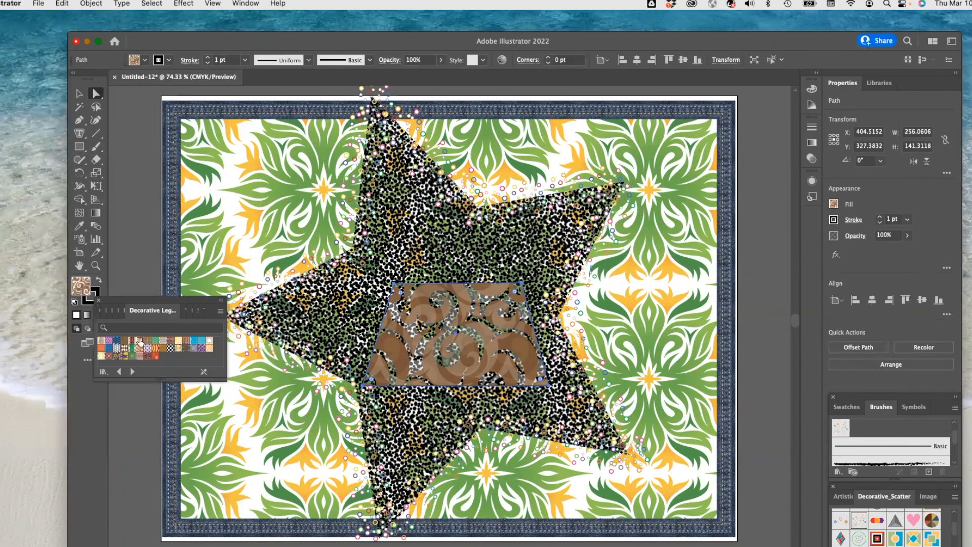
left_click(140, 340)
left_click(177, 342)
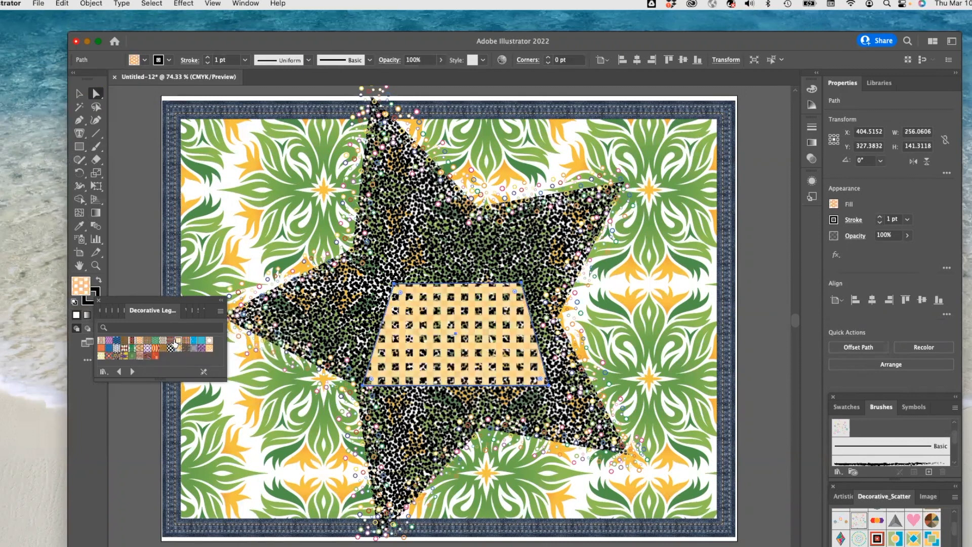
left_click(185, 341)
left_click(184, 342)
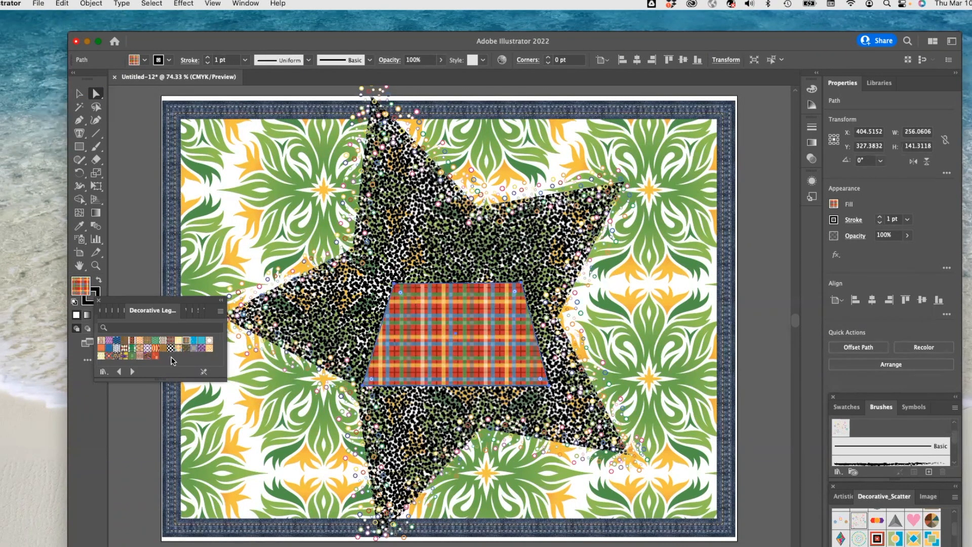
left_click(209, 348)
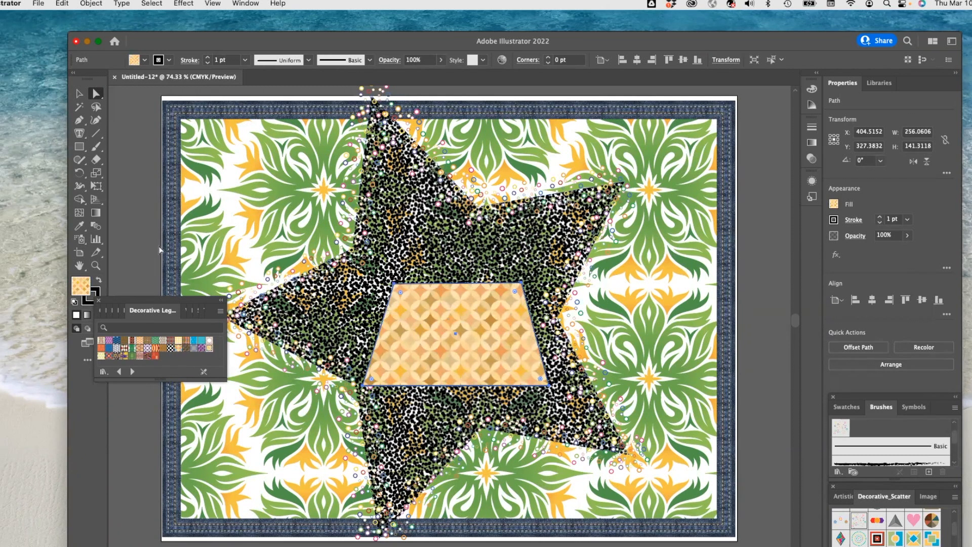
Clear the swatch library away from the artwork and apply the 6.00 bristle brush to the trapezoid's outline.
left_click_drag(157, 303, 136, 401)
left_click(97, 149)
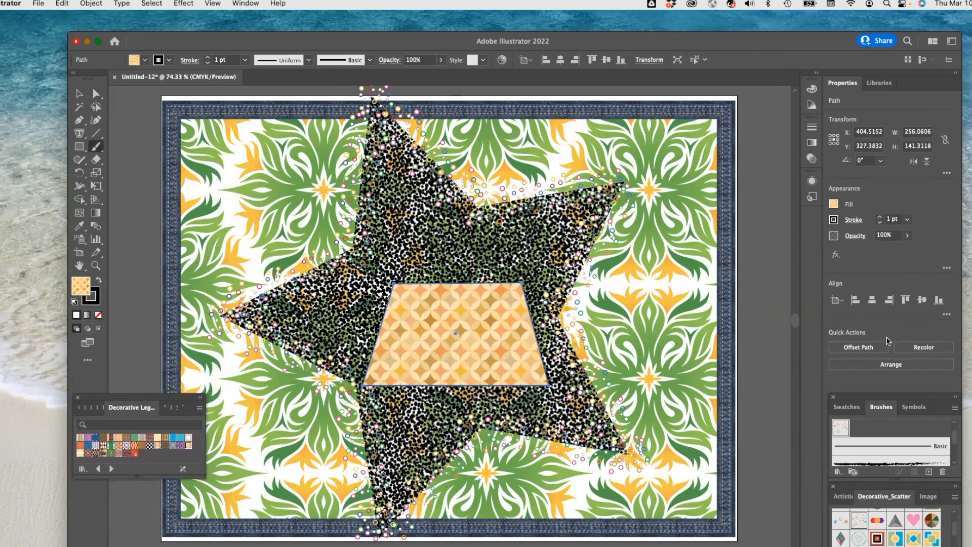
scroll(883, 440, "down", 2)
left_click(881, 438)
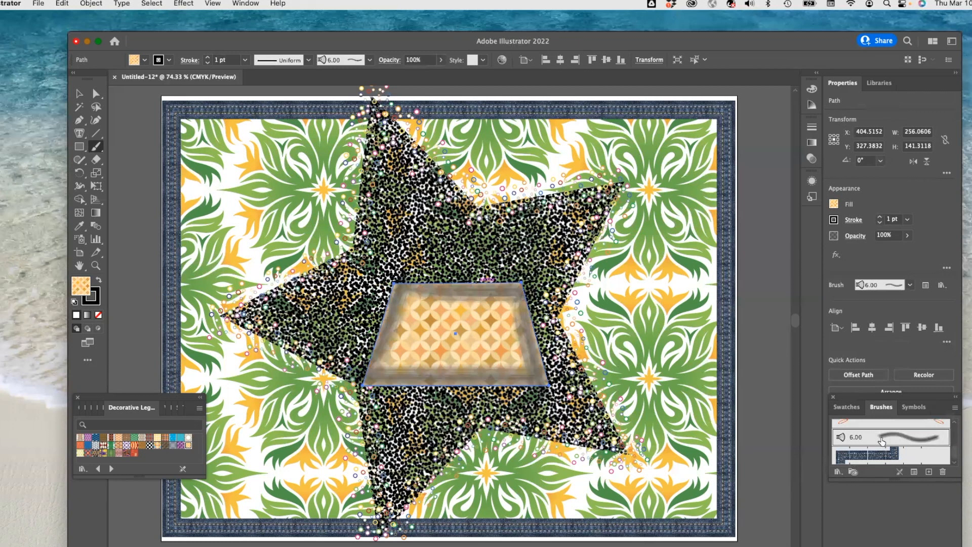
scroll(882, 441, "up", 3)
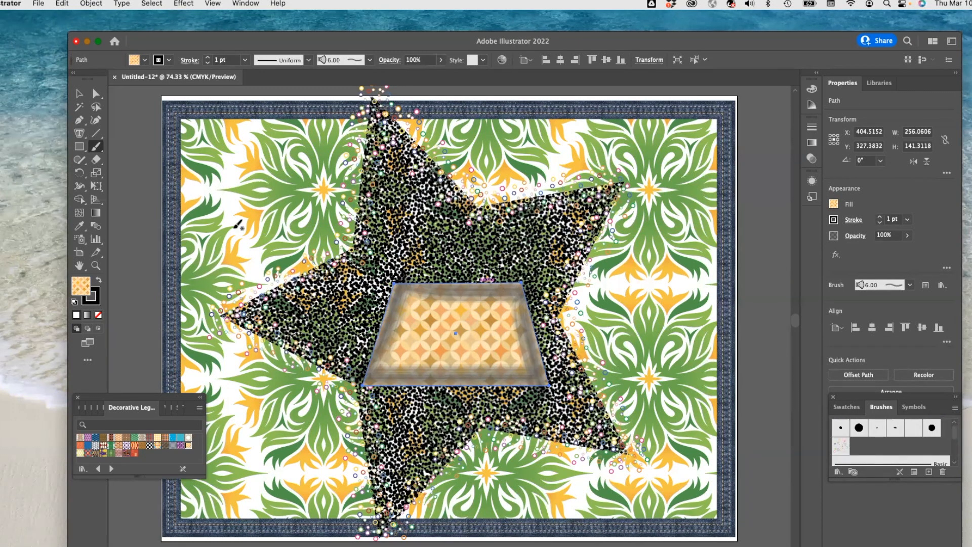
Move the trapezoid slightly up and to the left within the star.
left_click(79, 93)
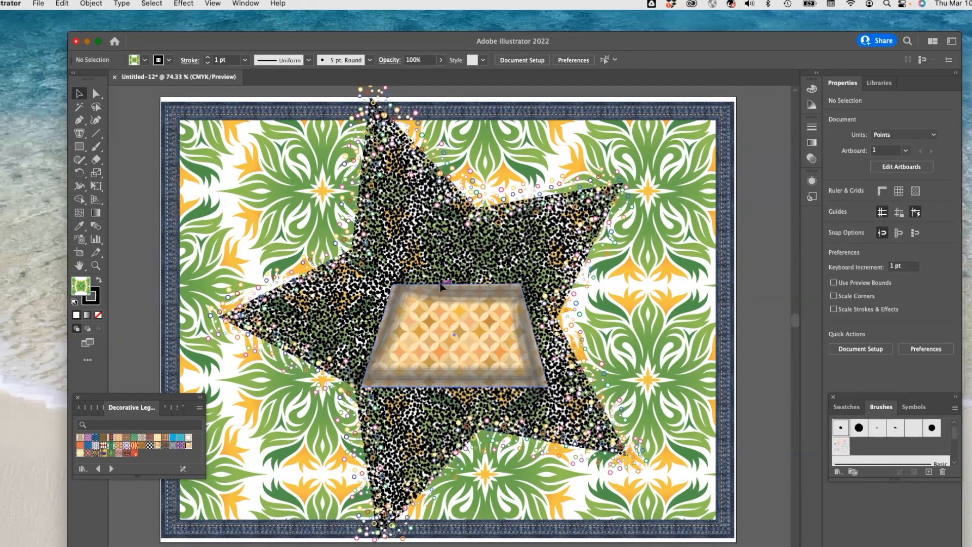
left_click(440, 282)
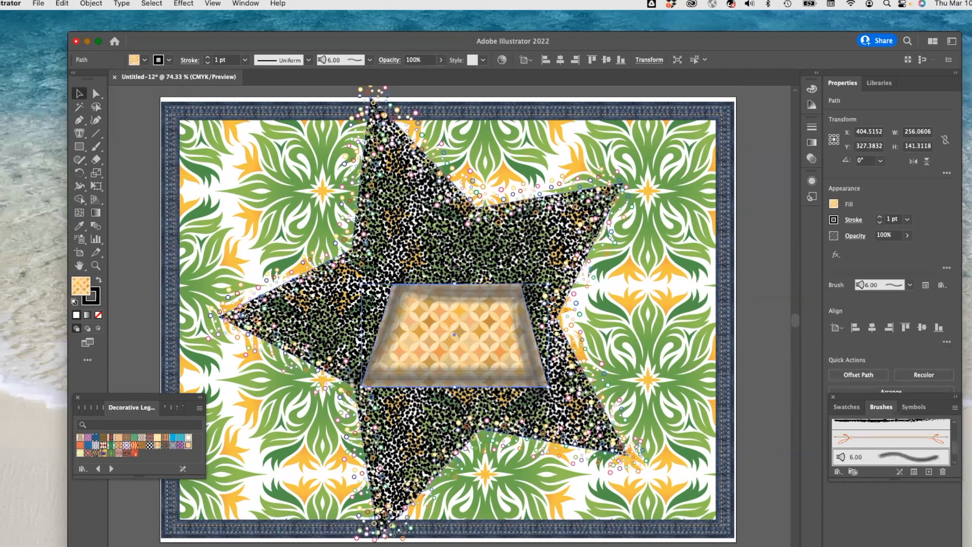
mouse_move(439, 282)
left_mouse_down()
mouse_move(438, 266)
mouse_move(425, 282)
mouse_move(432, 270)
left_mouse_up()
Try the 5 pt. Round calligraphic brush on the trapezoid's outline and undo it.
left_click(98, 148)
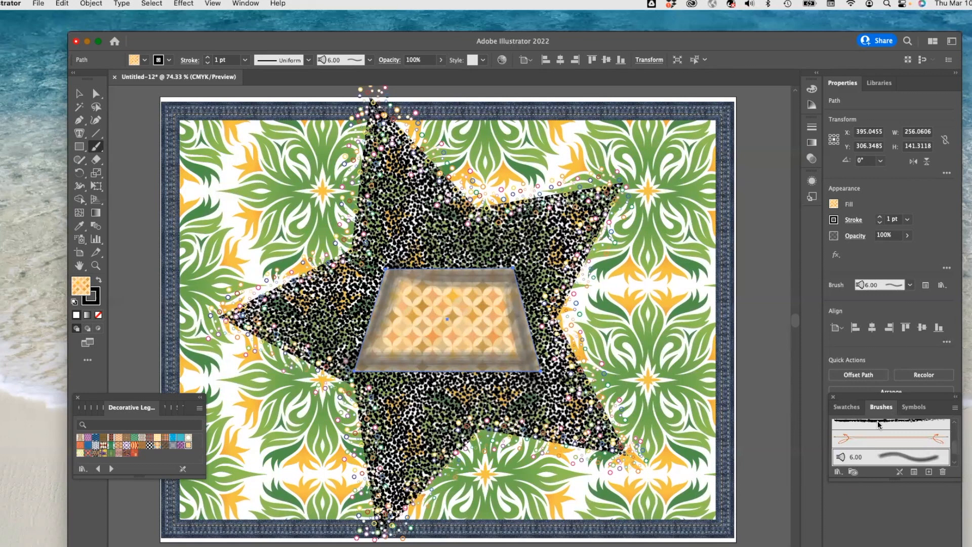
scroll(878, 428, "up", 3)
left_click(839, 427)
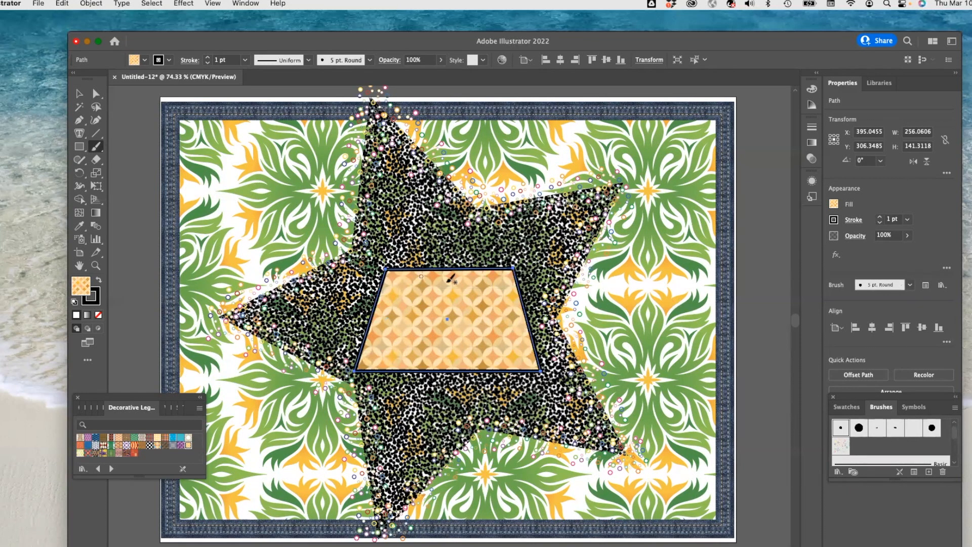
key("super+z")
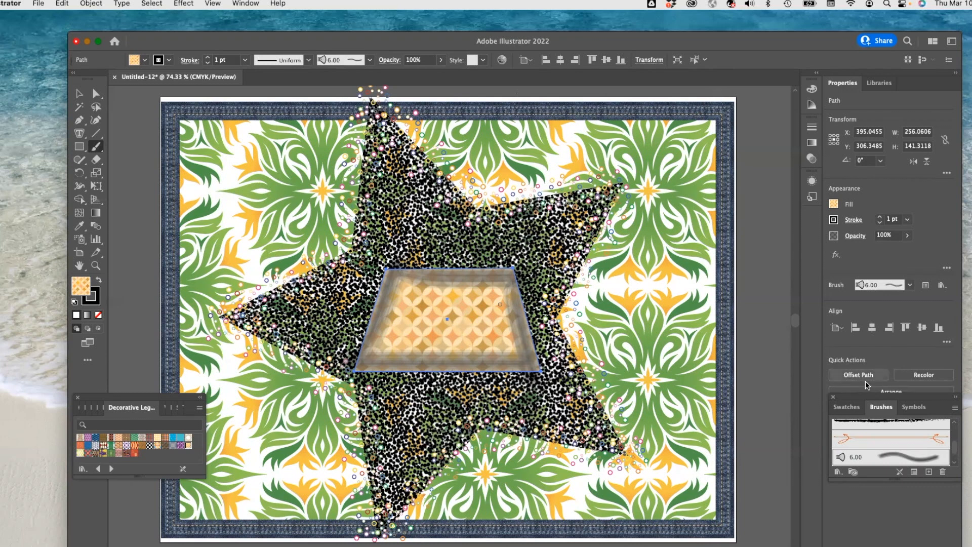
Add a new layer above Layer 1 and make it the active layer with no artwork selected.
left_click_drag(855, 405, 854, 411)
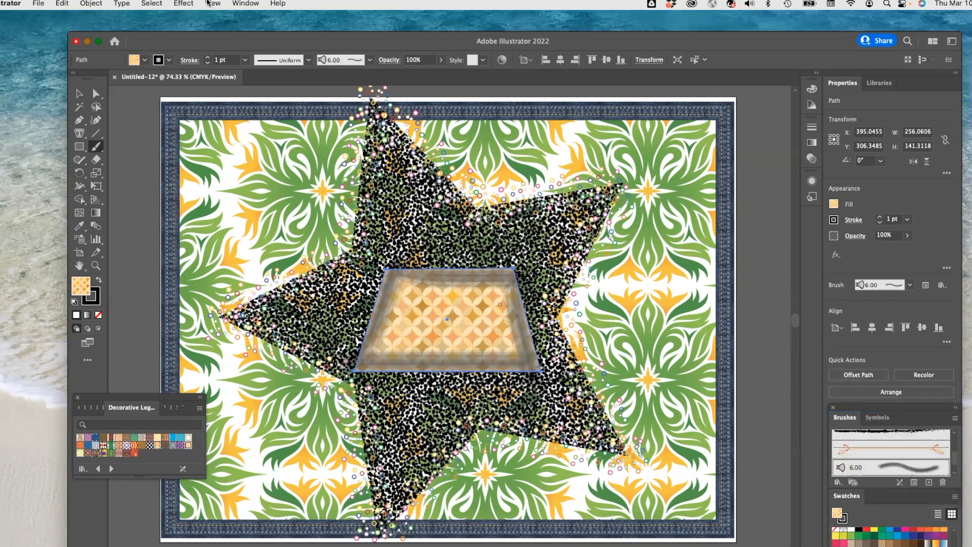
left_click(253, 5)
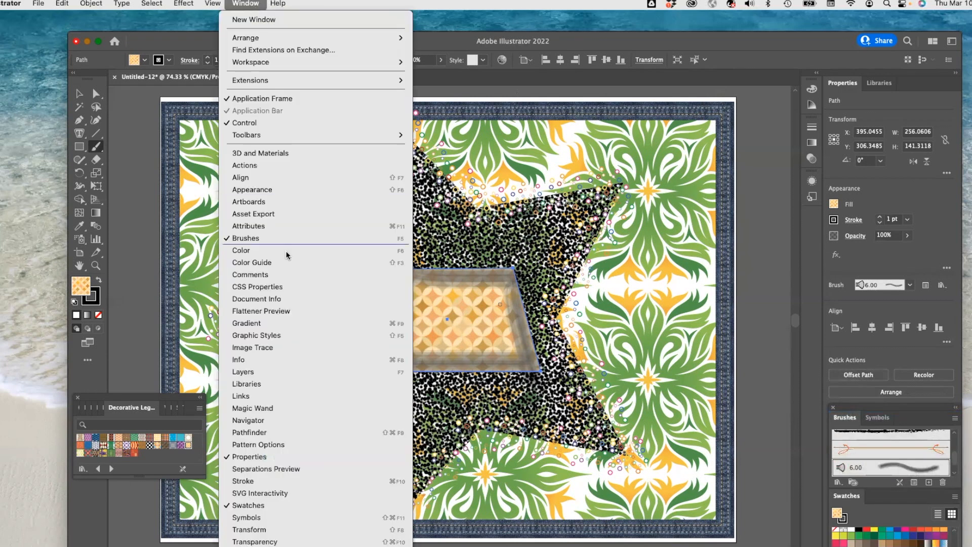
left_click(336, 377)
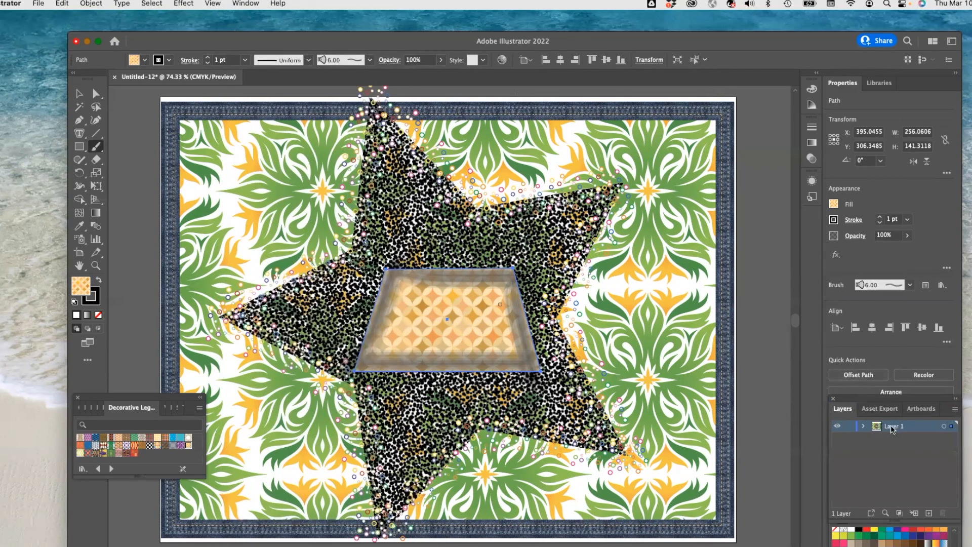
left_click(929, 513)
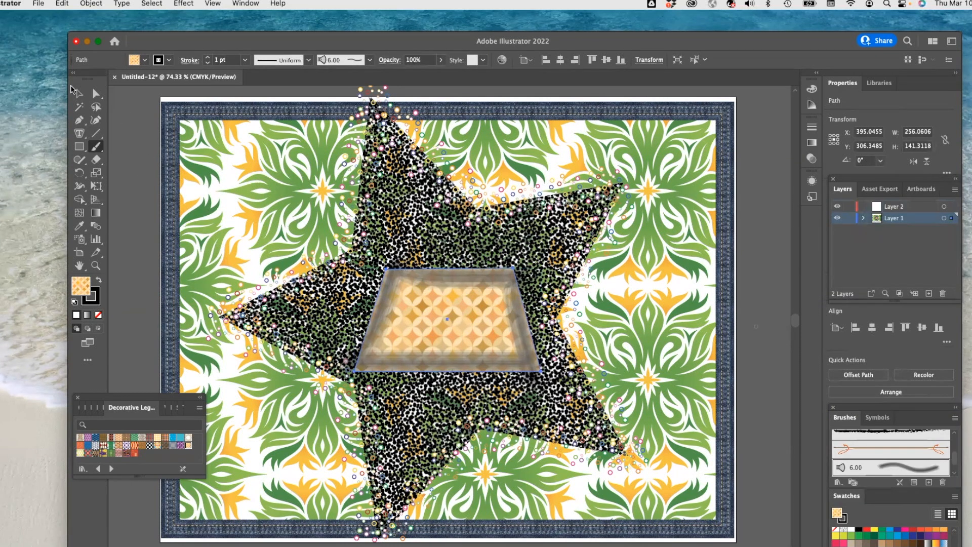
left_click(77, 92)
left_click(186, 101)
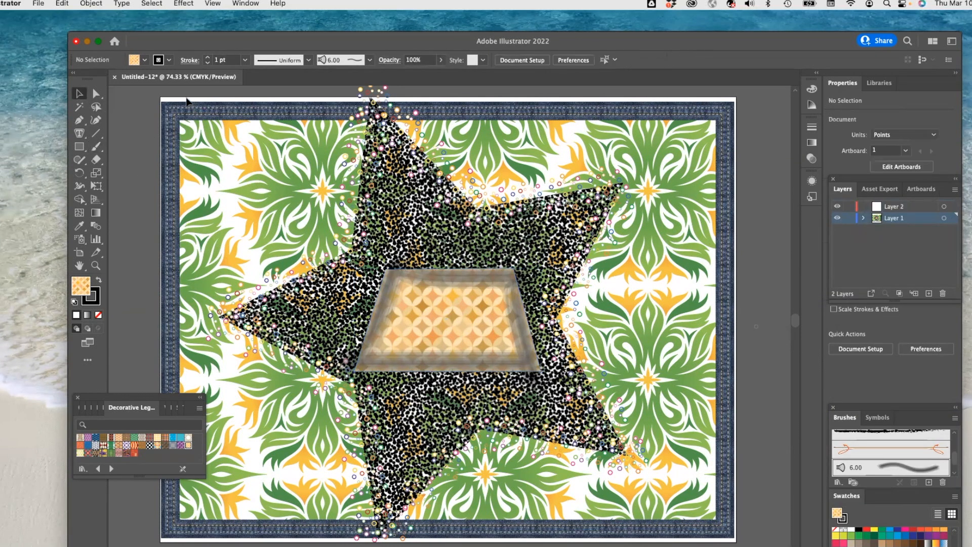
left_click(882, 207)
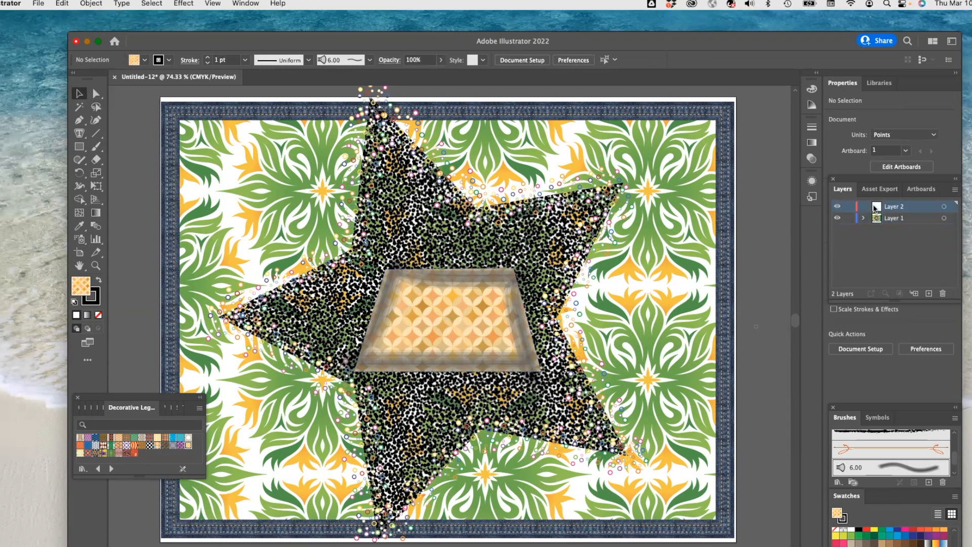
Paint an arched handle on top of the trapezoid on Layer 2 with the Paintbrush and the 5 pt. Round brush.
left_click(96, 147)
mouse_move(440, 262)
left_mouse_down()
mouse_move(447, 240)
mouse_move(466, 236)
mouse_move(476, 257)
mouse_move(462, 278)
mouse_move(473, 273)
left_mouse_up()
key("super+z")
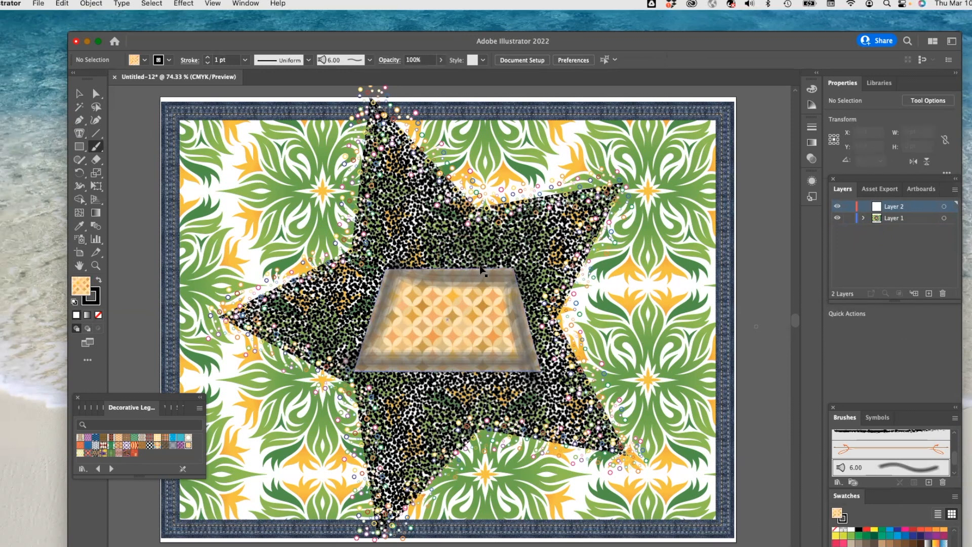
scroll(866, 460, "up", 5)
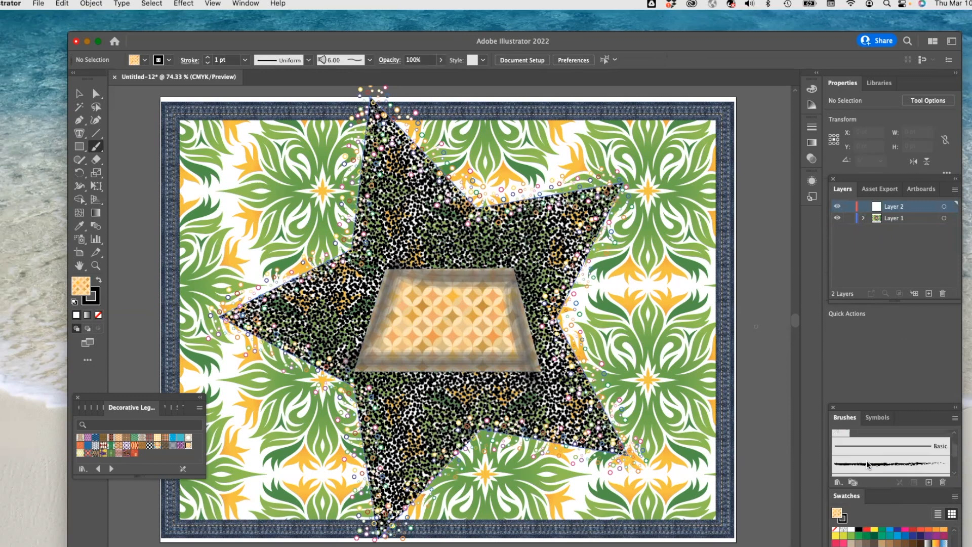
double_click(841, 439)
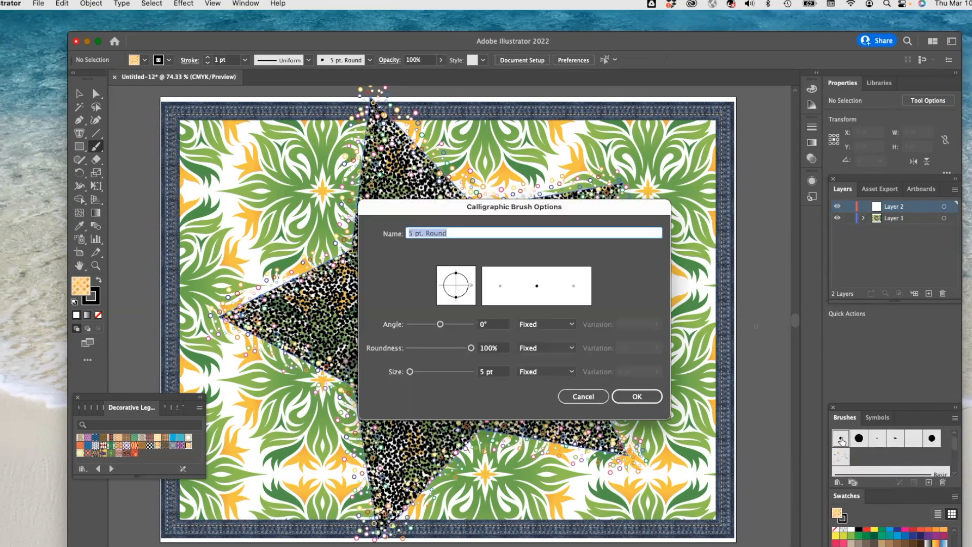
left_click(583, 396)
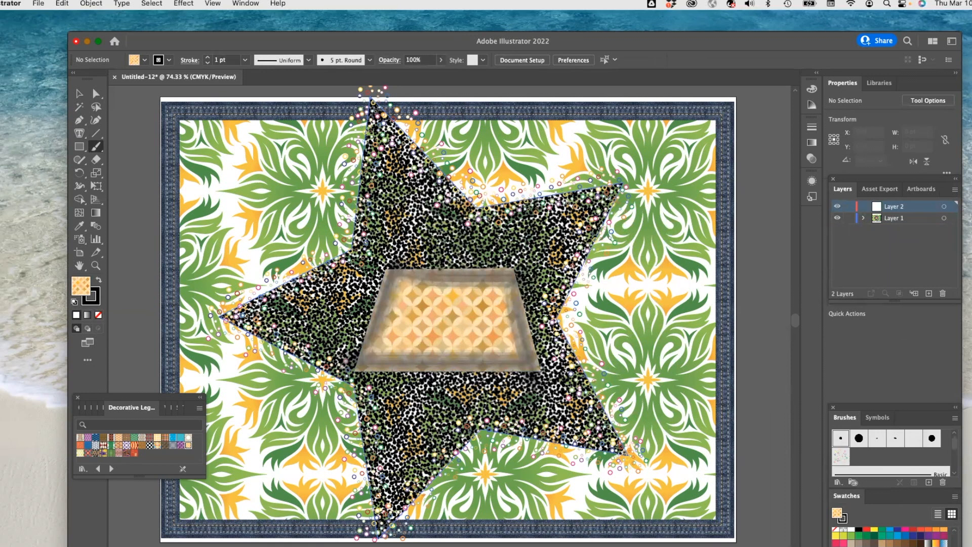
mouse_move(431, 268)
left_mouse_down()
mouse_move(434, 237)
mouse_move(453, 226)
mouse_move(467, 268)
left_mouse_up()
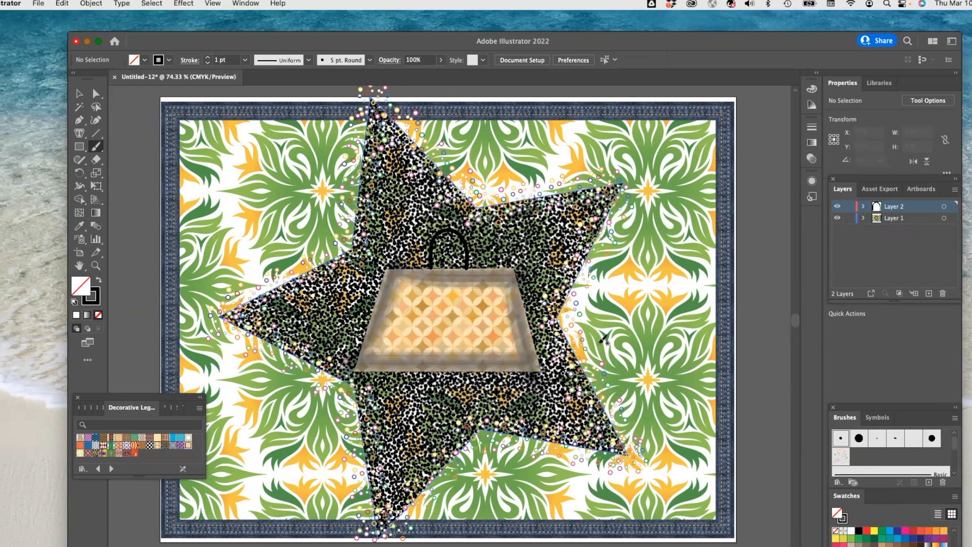
Open the Image Brush Library from the brush libraries.
left_click(876, 417)
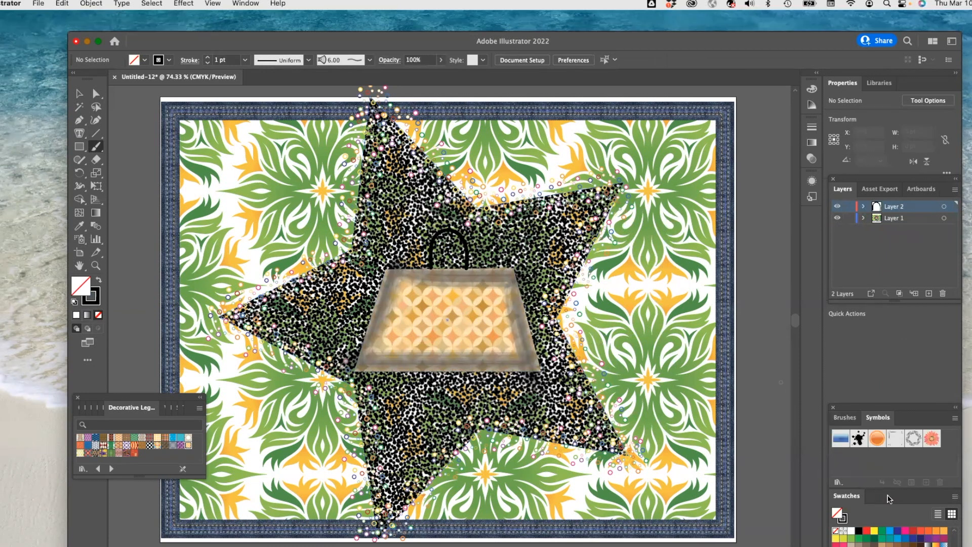
left_click(845, 418)
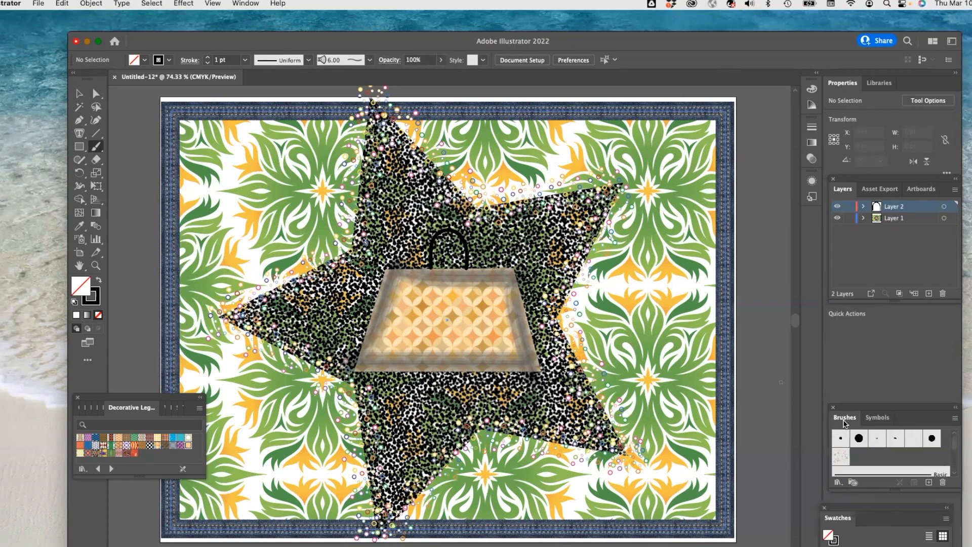
left_click(842, 482)
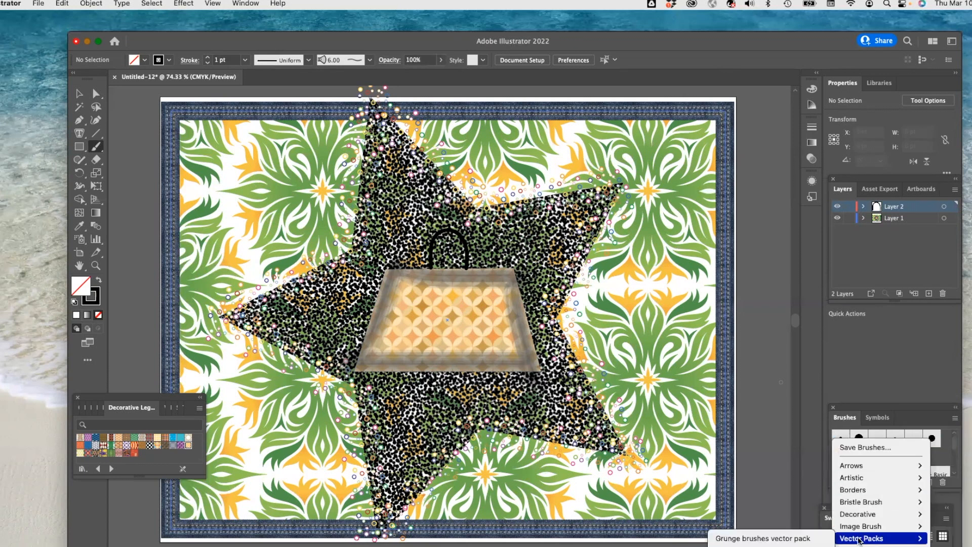
mouse_move(858, 530)
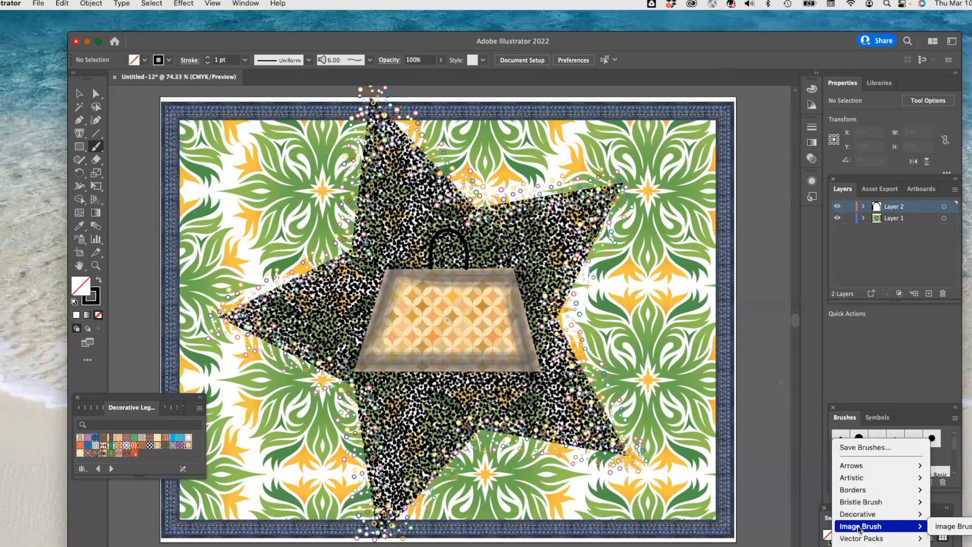
left_click(934, 526)
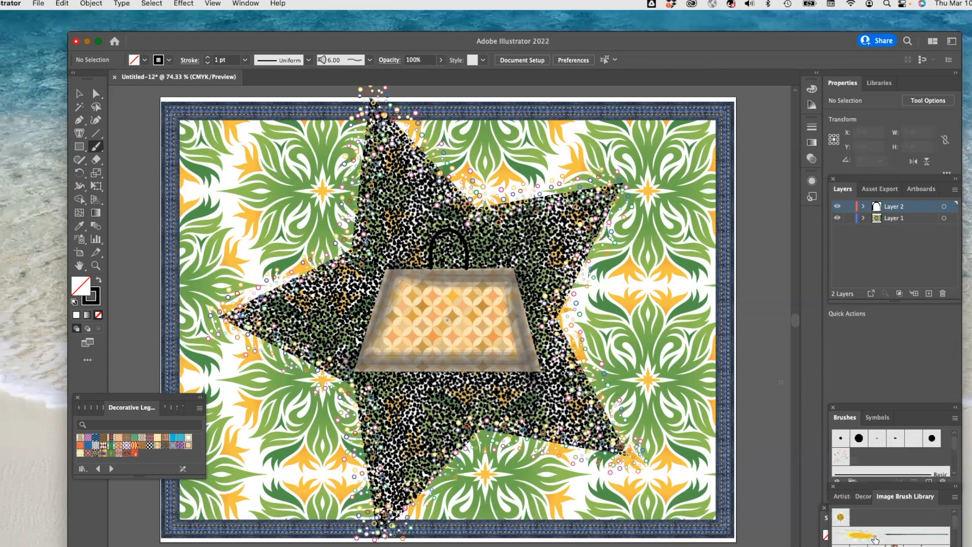
Paint two daisies on the patterned background to the right of the star with the daisy image brush.
left_click(874, 537)
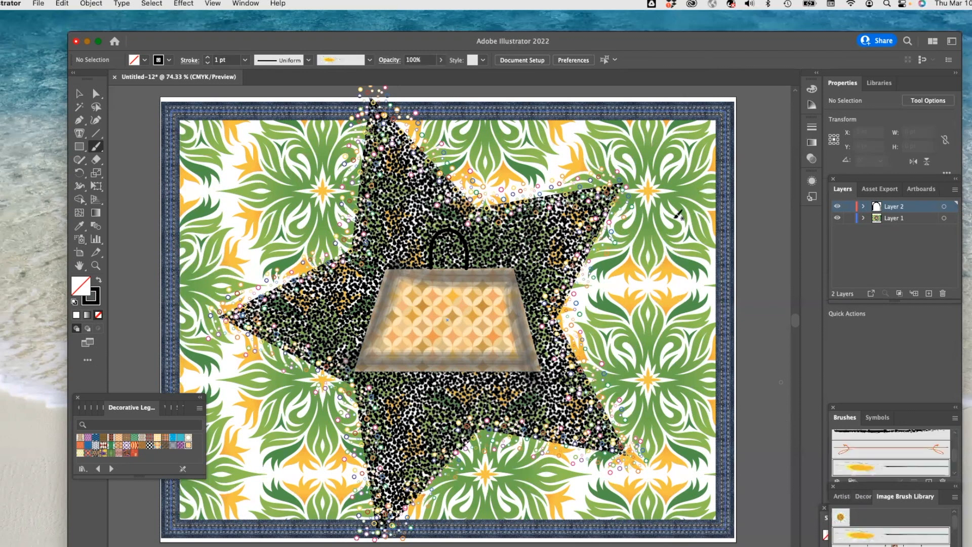
left_click_drag(670, 258, 668, 333)
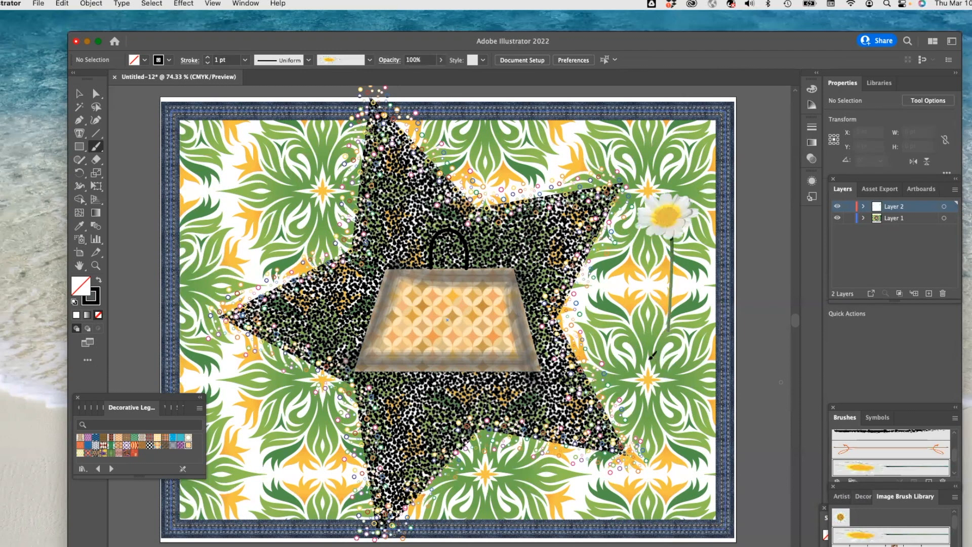
left_click_drag(693, 440, 705, 459)
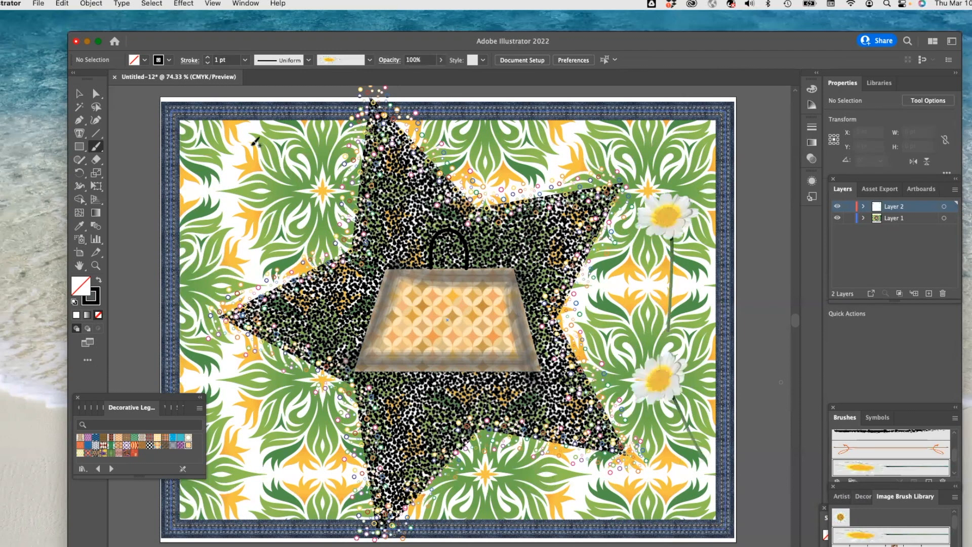
Paint two more daisies on the patterned background to the left of the star, one in the upper and one in the lower area.
mouse_move(291, 184)
left_mouse_down()
mouse_move(269, 217)
mouse_move(210, 248)
left_mouse_up()
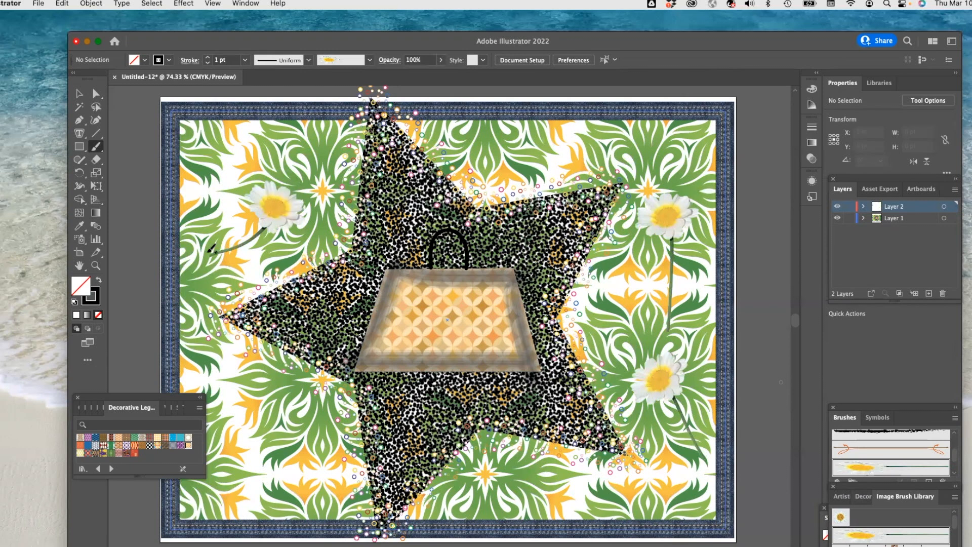
left_click_drag(267, 405, 308, 497)
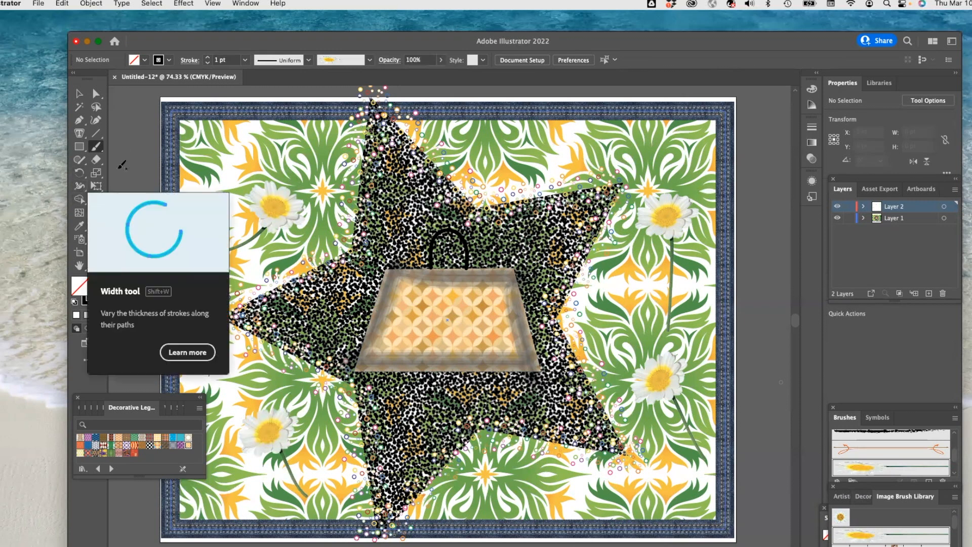
Add the point text "GUCCI" on the front of the handbag trapezoid with the Type tool.
left_click(79, 133)
left_click(122, 134)
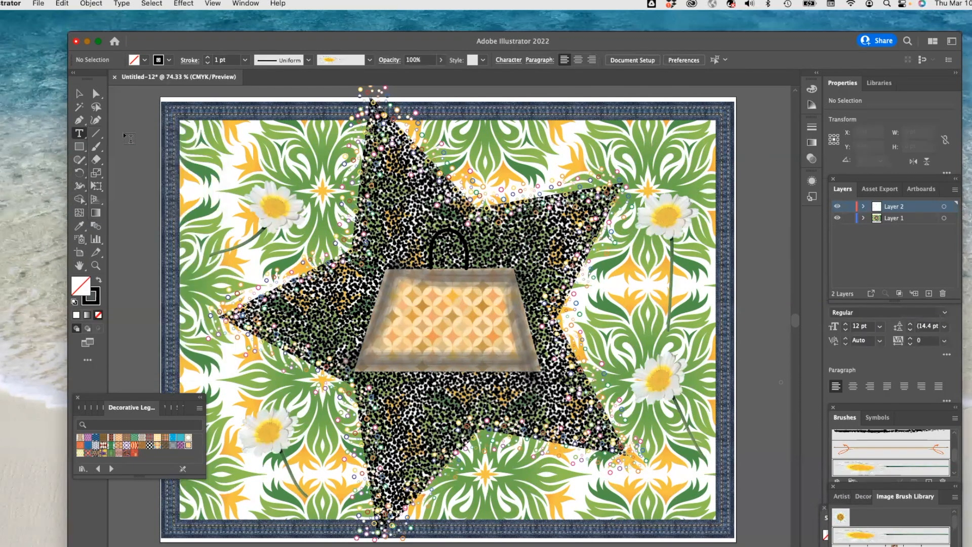
left_click(428, 310)
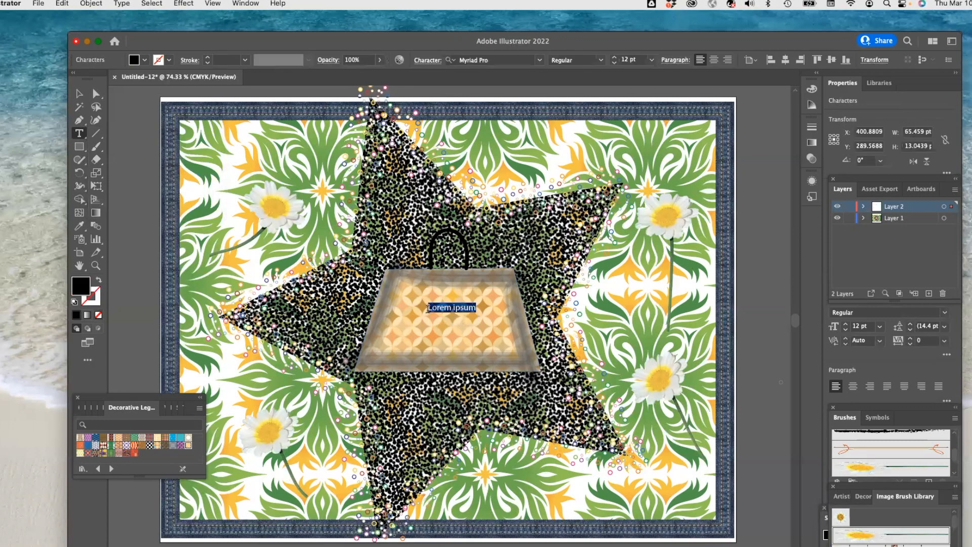
type("GUCC")
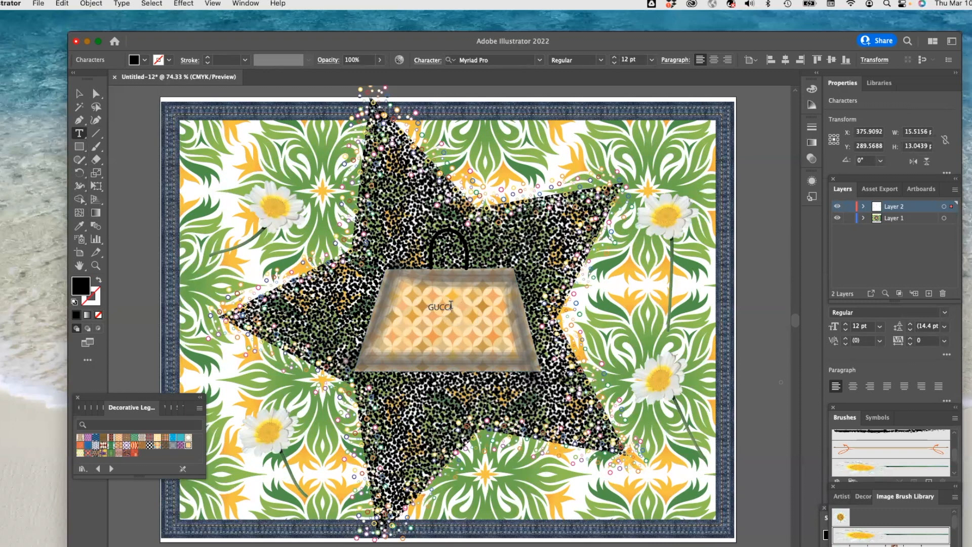
type("I")
Set the GUCCI text to 36 pt in the Abril Fatface font.
double_click(450, 306)
left_click(881, 330)
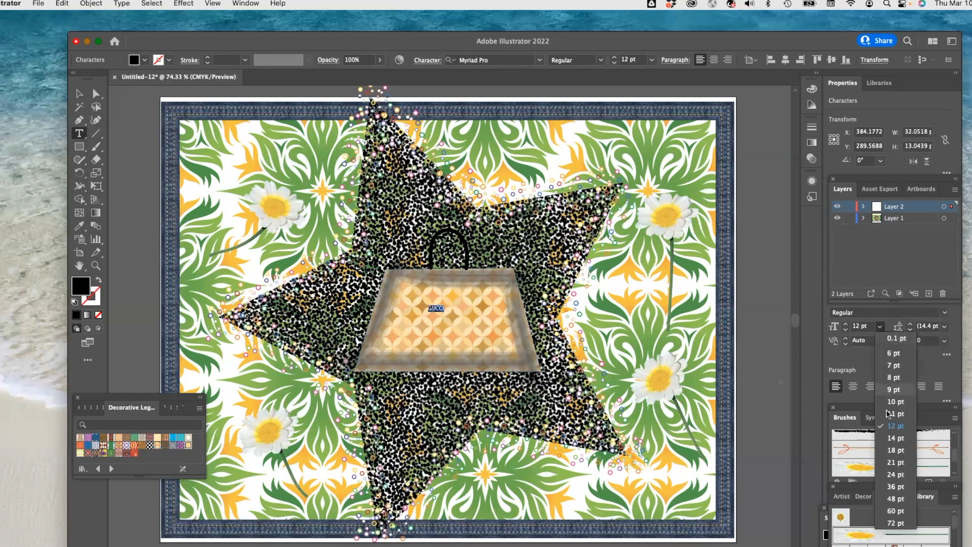
left_click(897, 488)
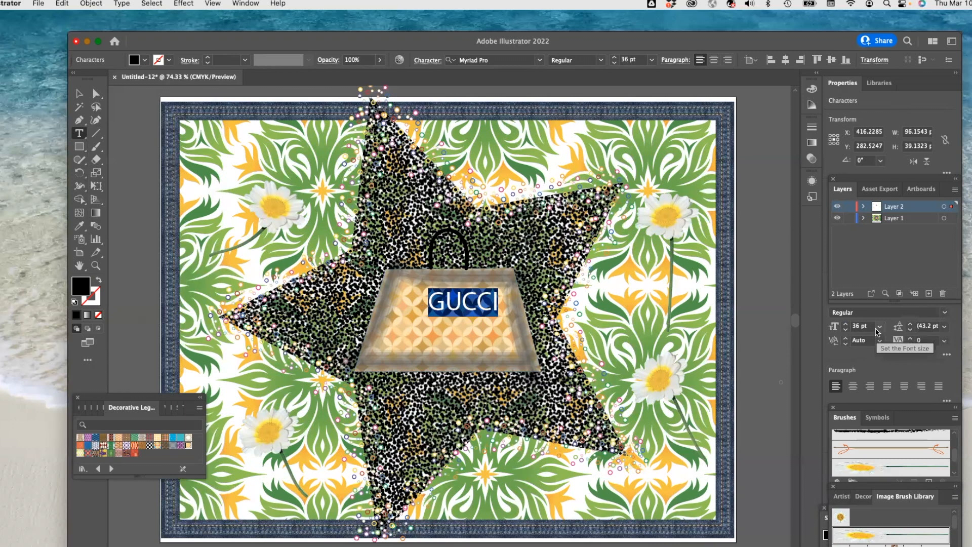
left_click(539, 60)
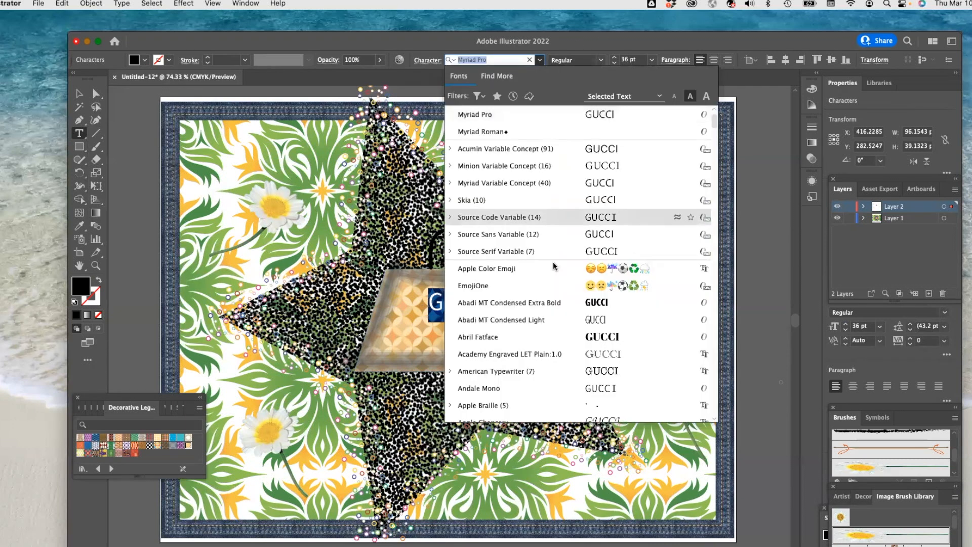
left_click(572, 345)
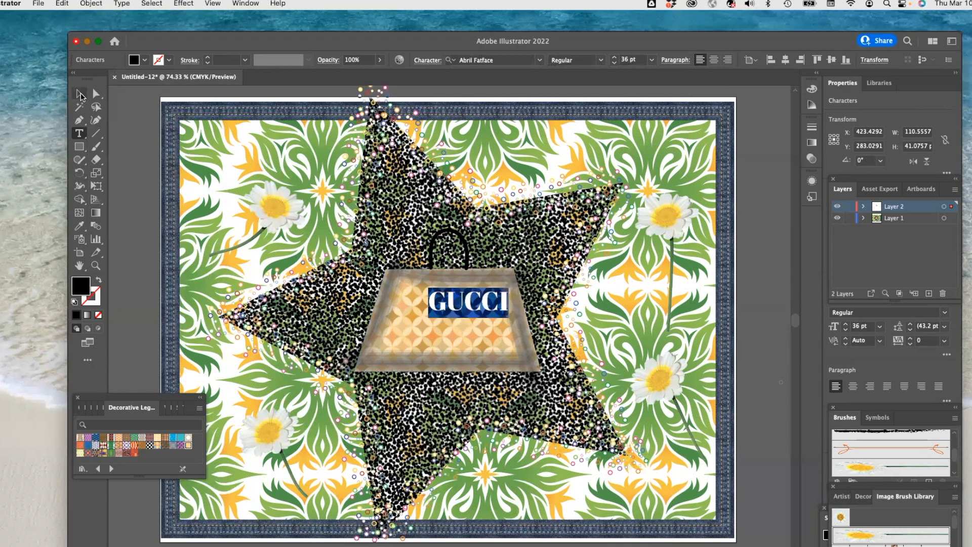
Centre the GUCCI text on the trapezoid, deselect it, and close the floating decorative pattern swatch library.
left_click(80, 94)
left_click_drag(436, 308, 414, 325)
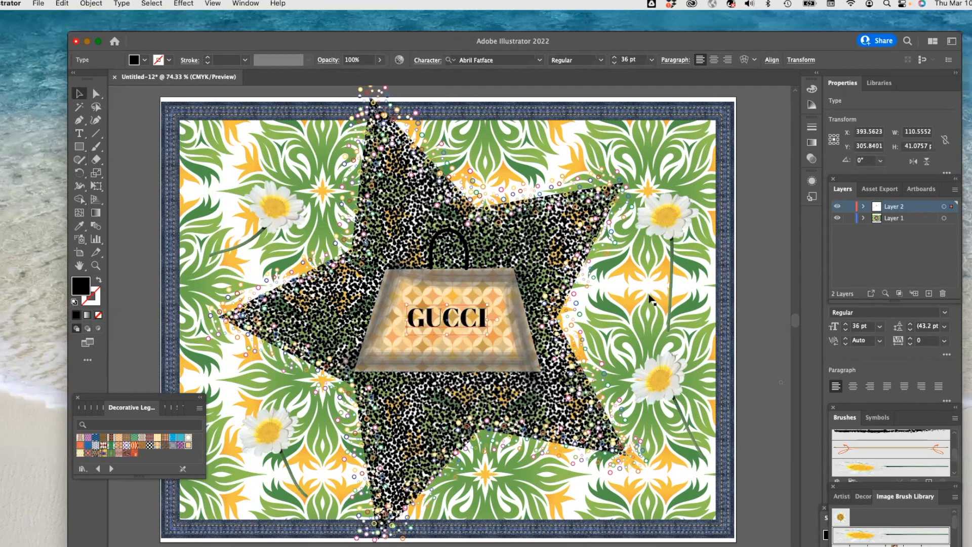
left_click(753, 233)
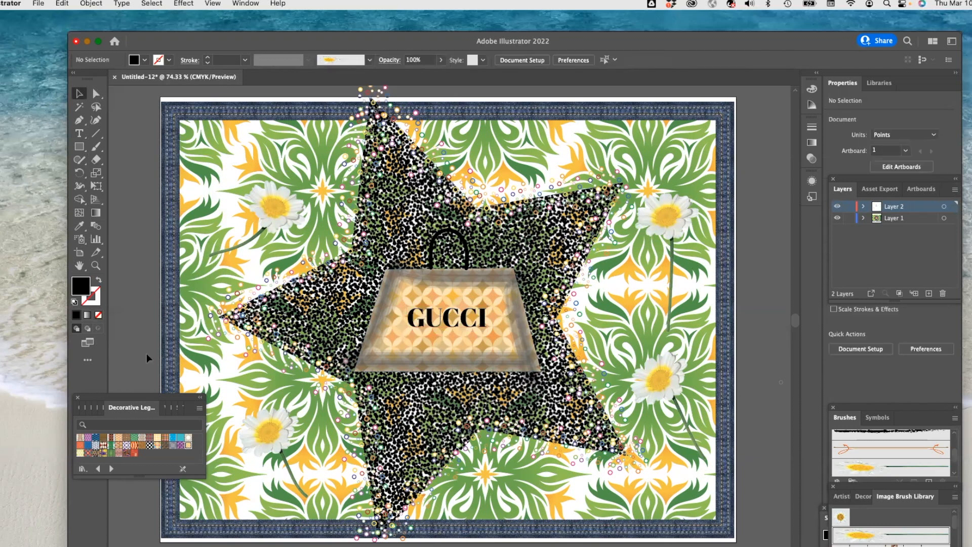
left_click(77, 398)
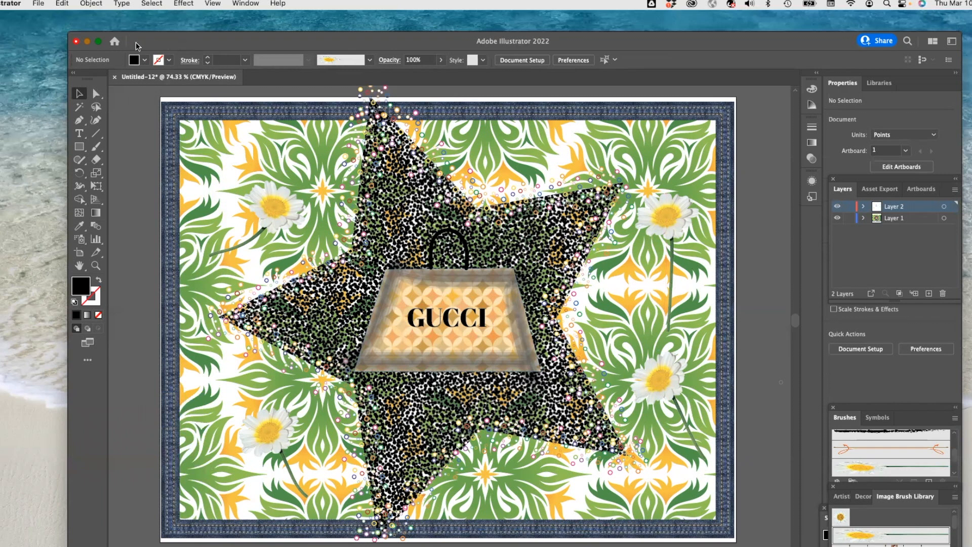
Save the document on the computer in Illustrator Exercises as "Exercise 5 Brushes Shapes and Patterns.ai", accepting the Illustrator 2020 format options.
left_click(37, 7)
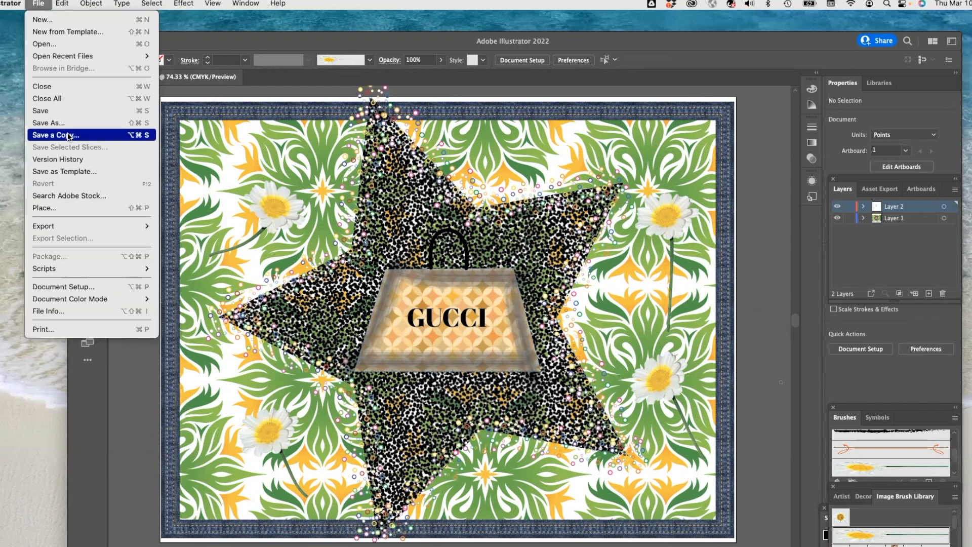
left_click(61, 123)
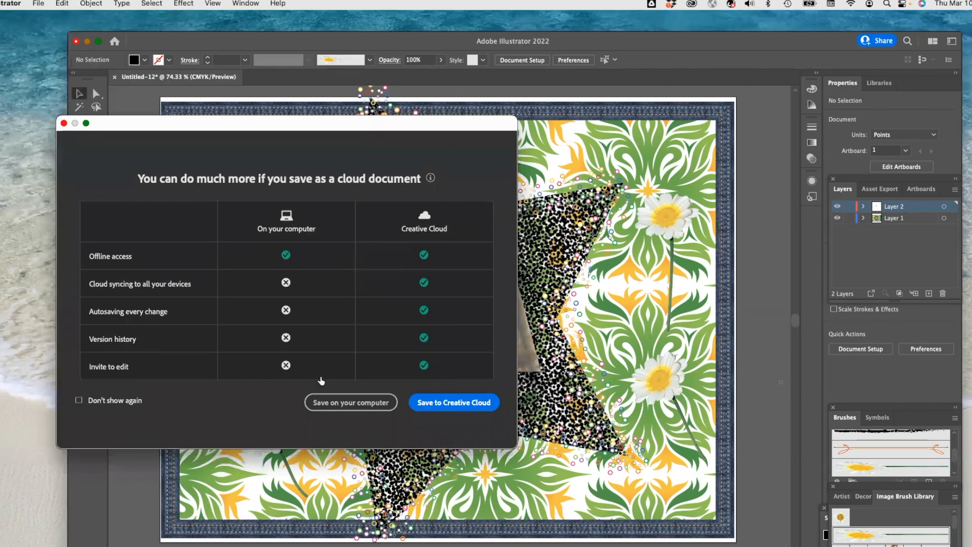
left_click(346, 408)
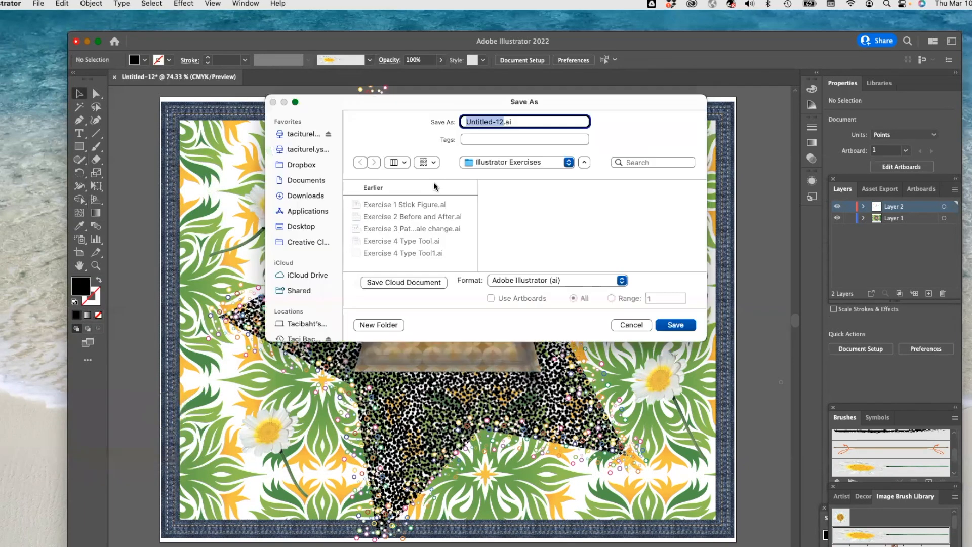
left_click(418, 253)
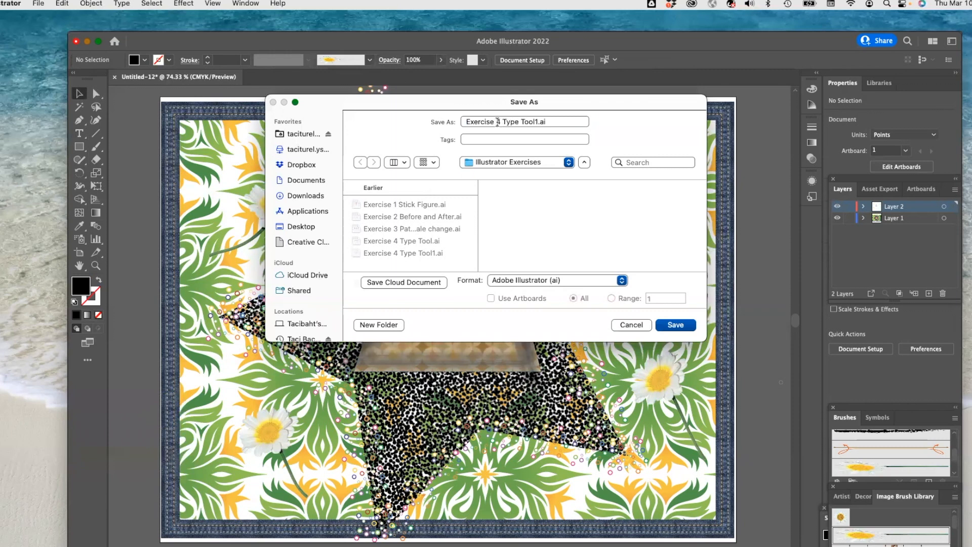
left_click_drag(497, 121, 528, 121)
type("5")
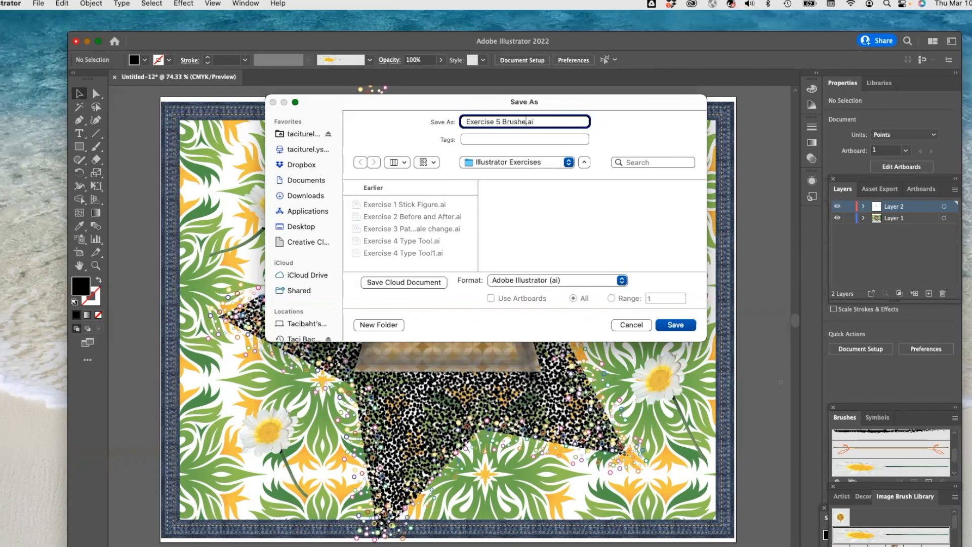
type("Brushes Shapes and Patterns")
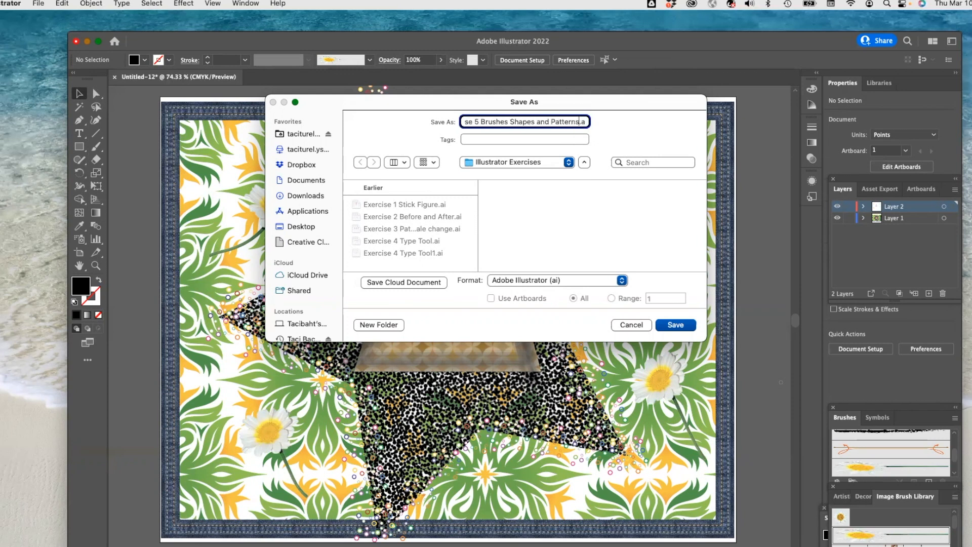
left_click(677, 325)
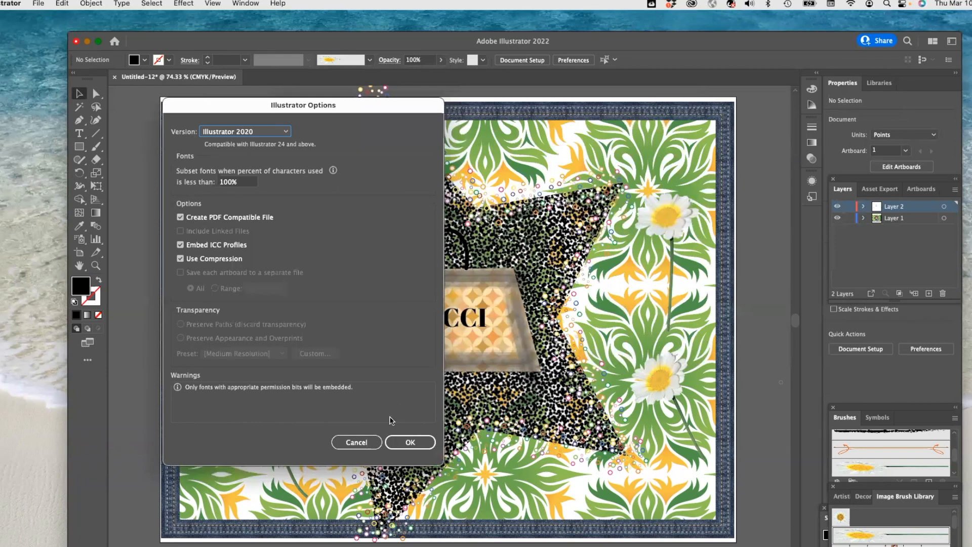
left_click(410, 441)
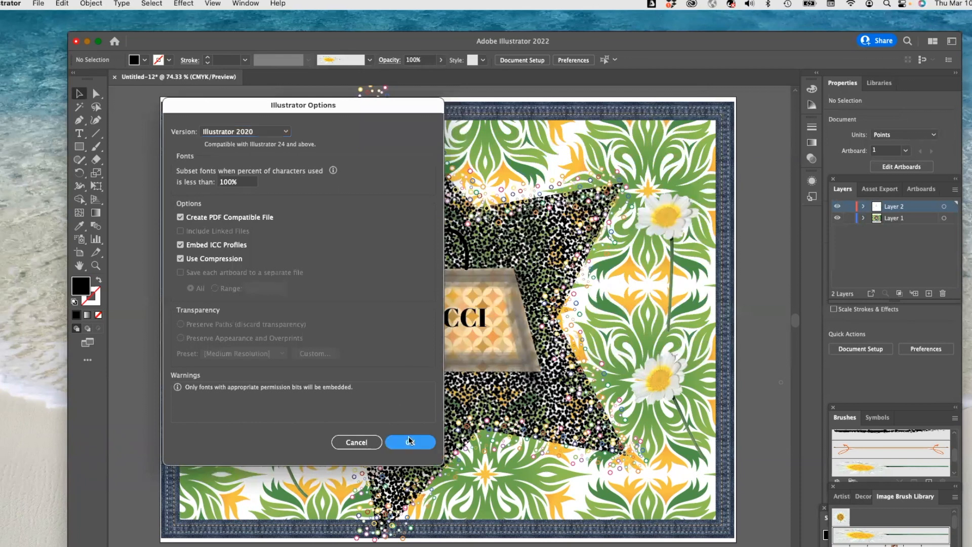